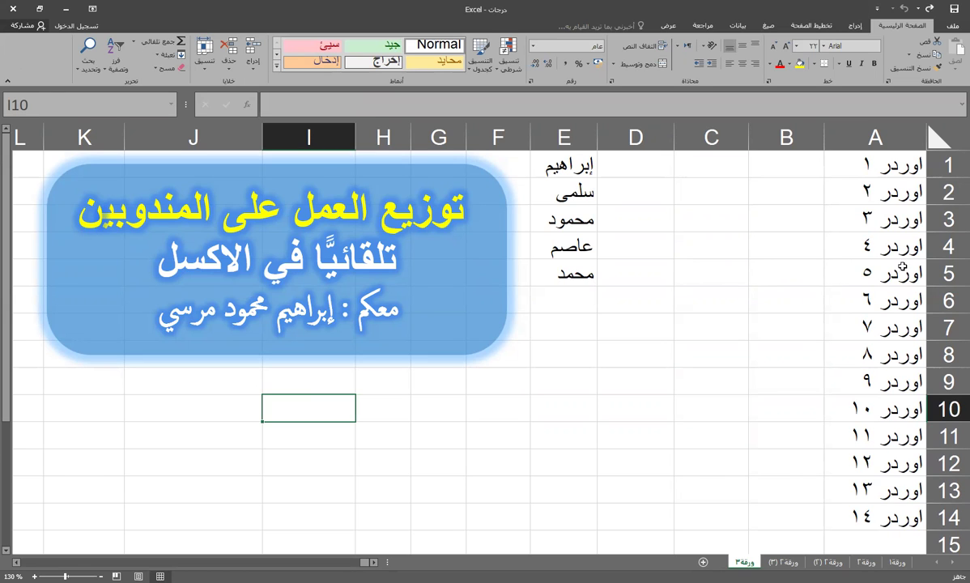
Examine the order list in A1:A14, the empty cells in column B and the representative names in E1:E5
drag(858, 166, 890, 517)
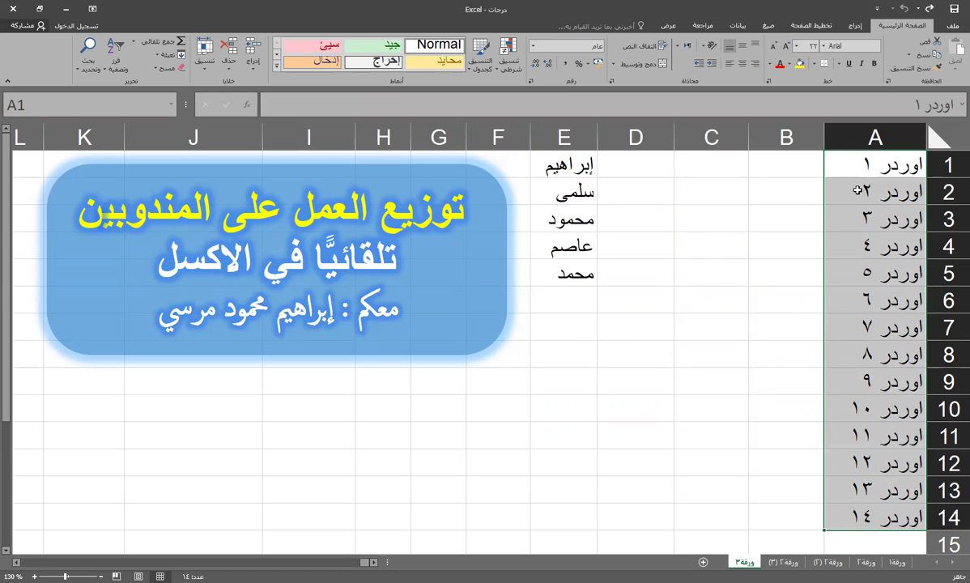
drag(543, 157, 580, 272)
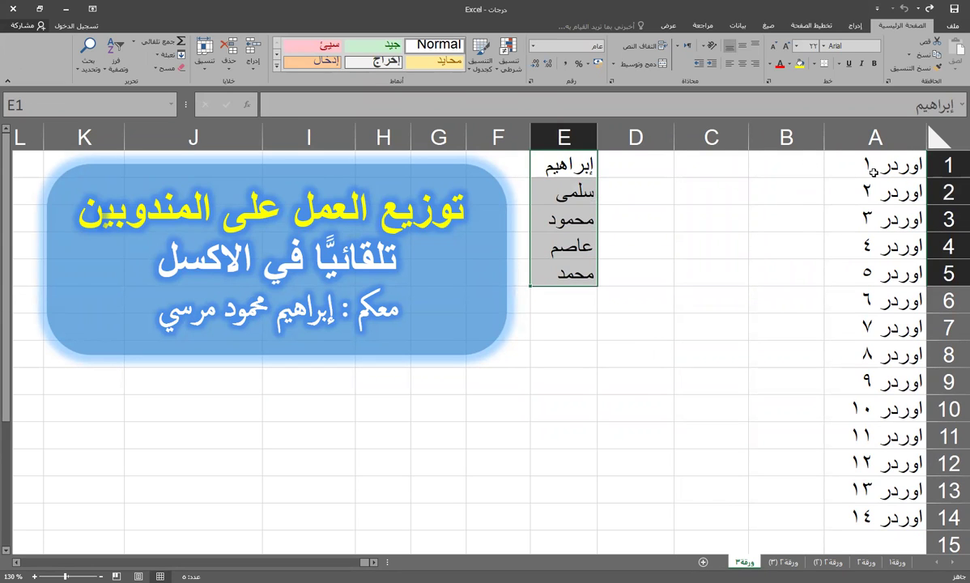
drag(806, 166, 802, 194)
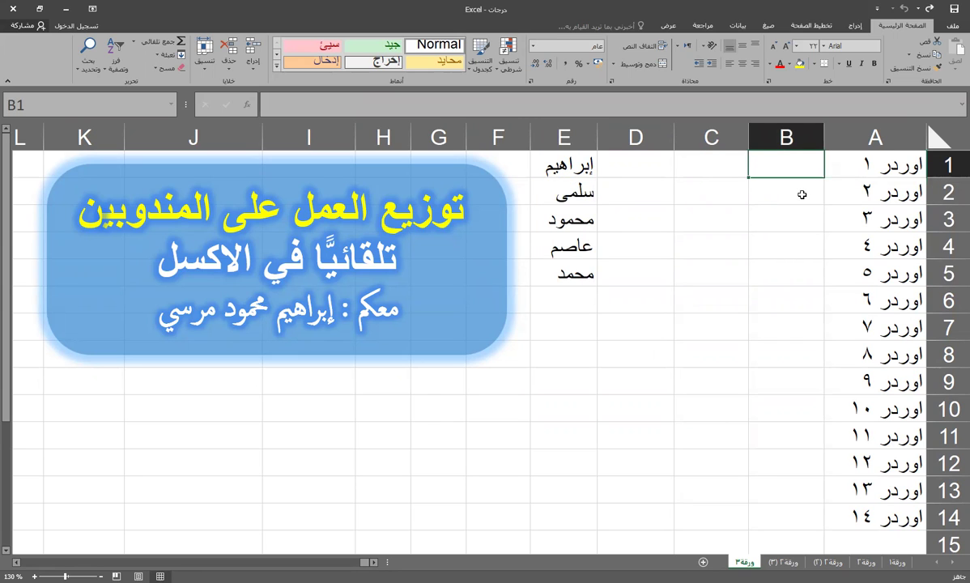
key(Down)
key(Down)
key(Down)
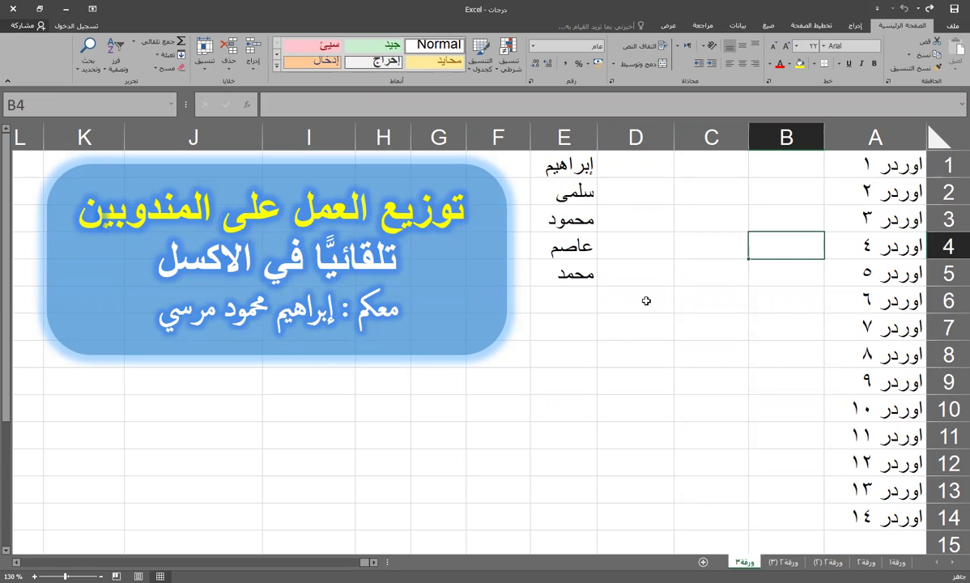
drag(548, 160, 559, 274)
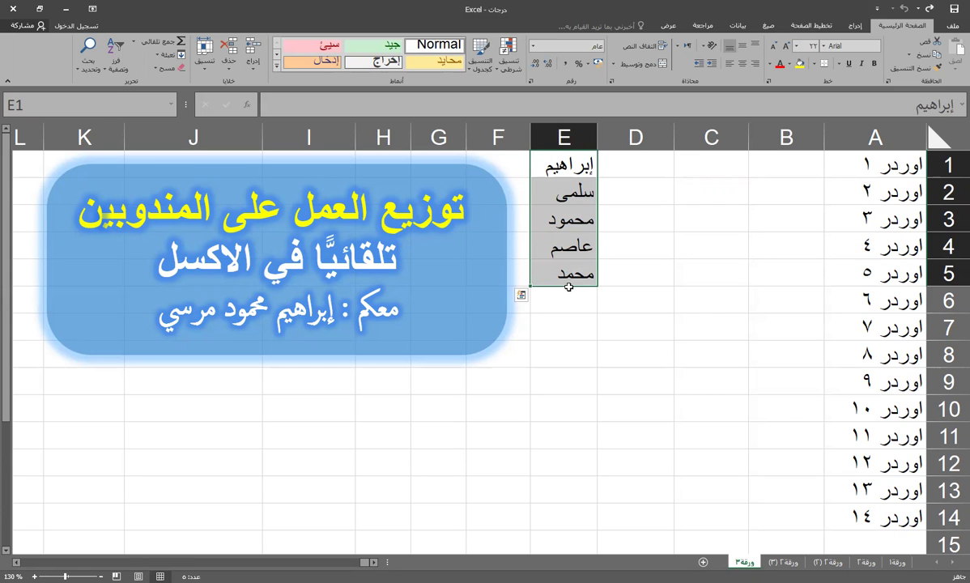
click(539, 356)
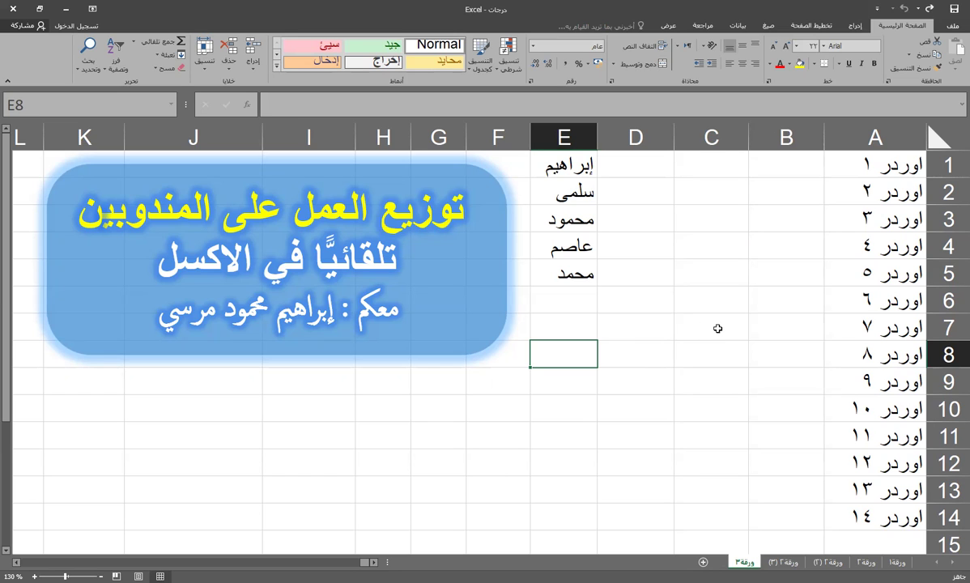
drag(559, 164, 557, 263)
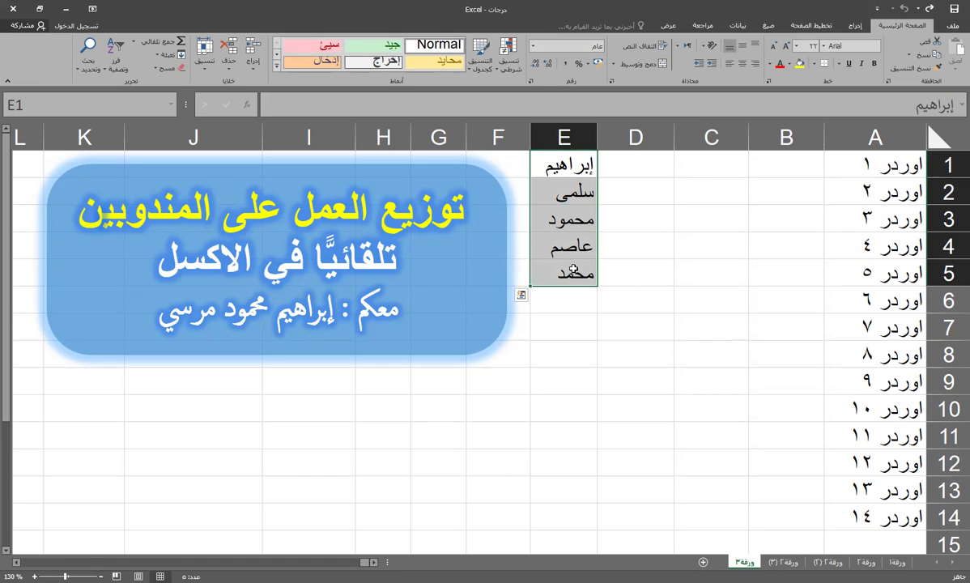
Copy the five representative names from E1:E5 into B1:B5 beside the first orders
click(533, 326)
drag(541, 155, 574, 267)
drag(593, 148, 798, 160)
click(770, 177)
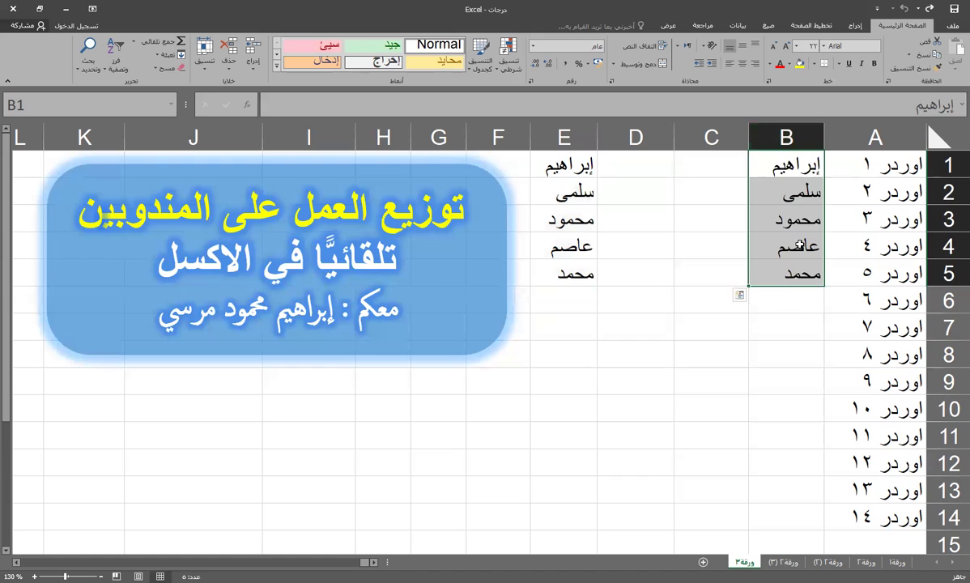
Fill the five names in B1:B5 down to B14 as a repeating sequence beside the orders
drag(786, 220, 795, 306)
drag(785, 162, 757, 283)
drag(786, 166, 778, 275)
click(787, 168)
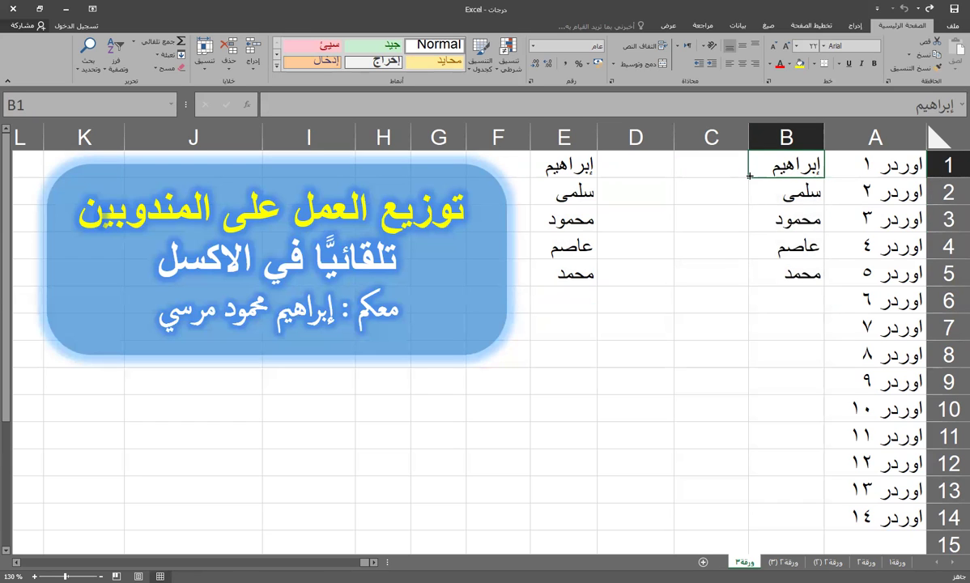
drag(746, 167, 796, 276)
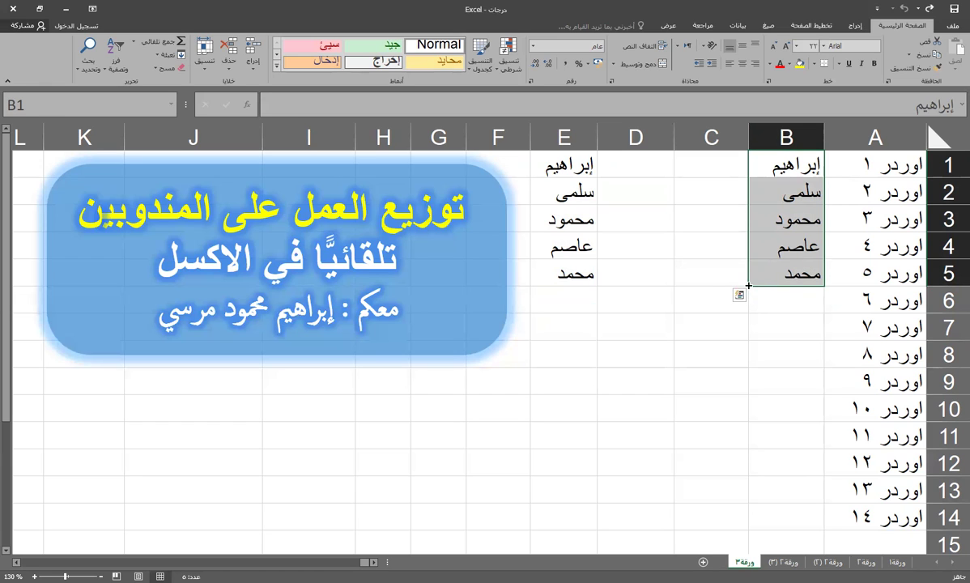
drag(751, 154, 806, 308)
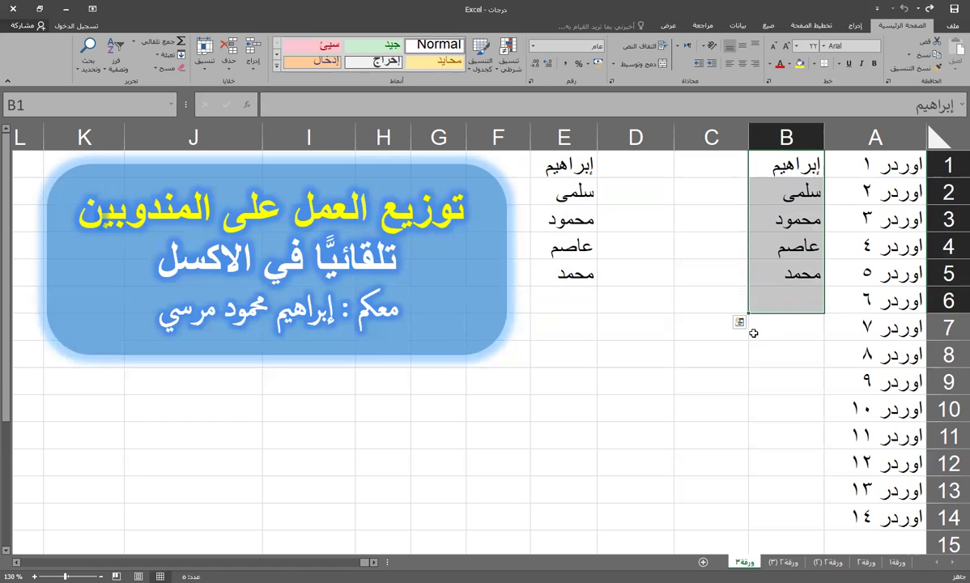
drag(750, 313, 750, 524)
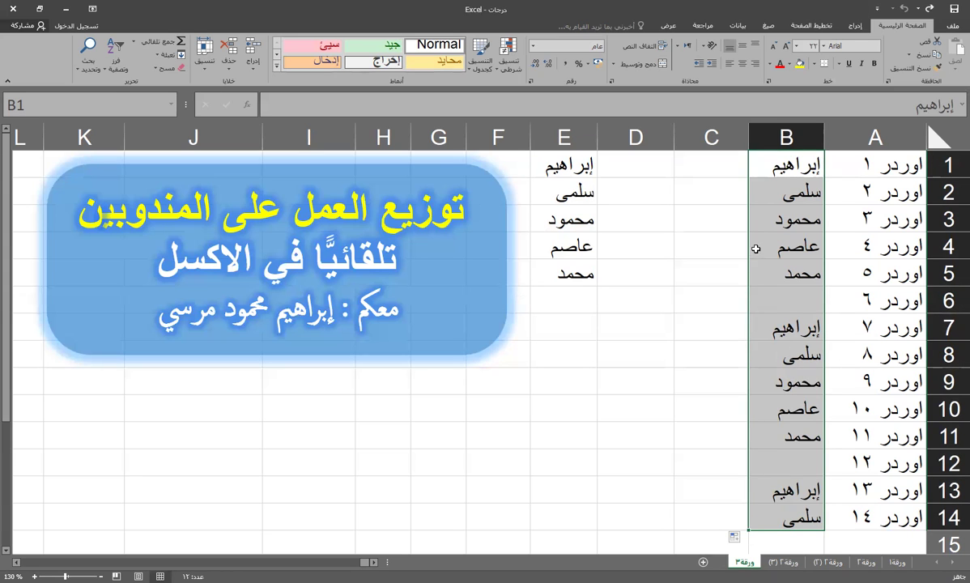
drag(781, 164, 743, 520)
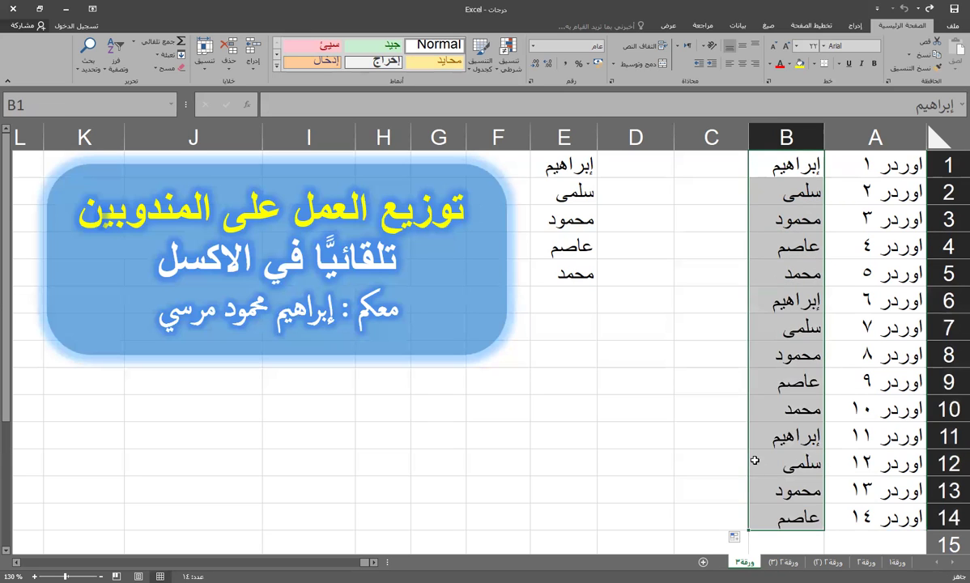
Check which representative is paired with each order in the first eight rows of columns A and B
drag(838, 161, 770, 218)
click(838, 191)
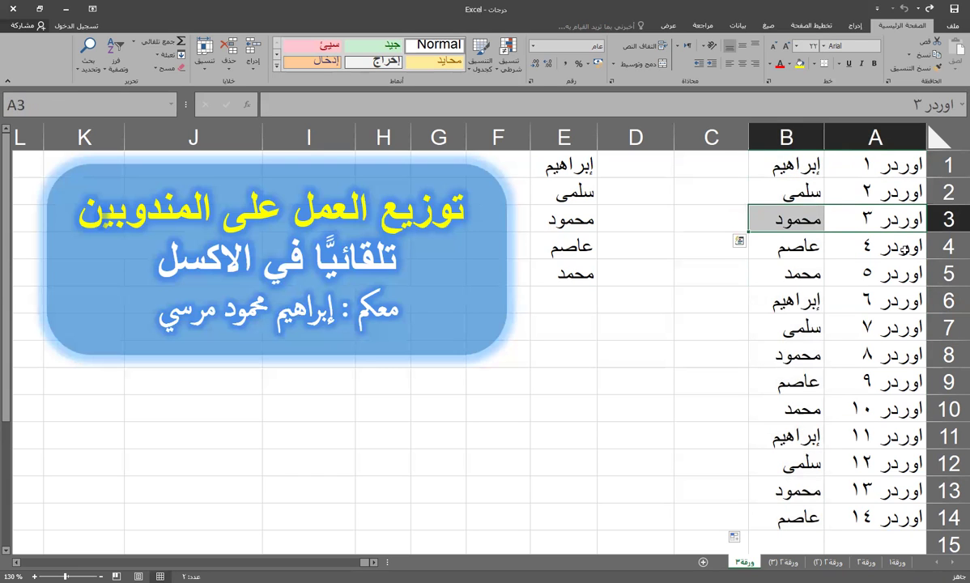
drag(849, 234, 789, 248)
drag(850, 272, 785, 276)
drag(843, 300, 770, 327)
drag(846, 355, 777, 355)
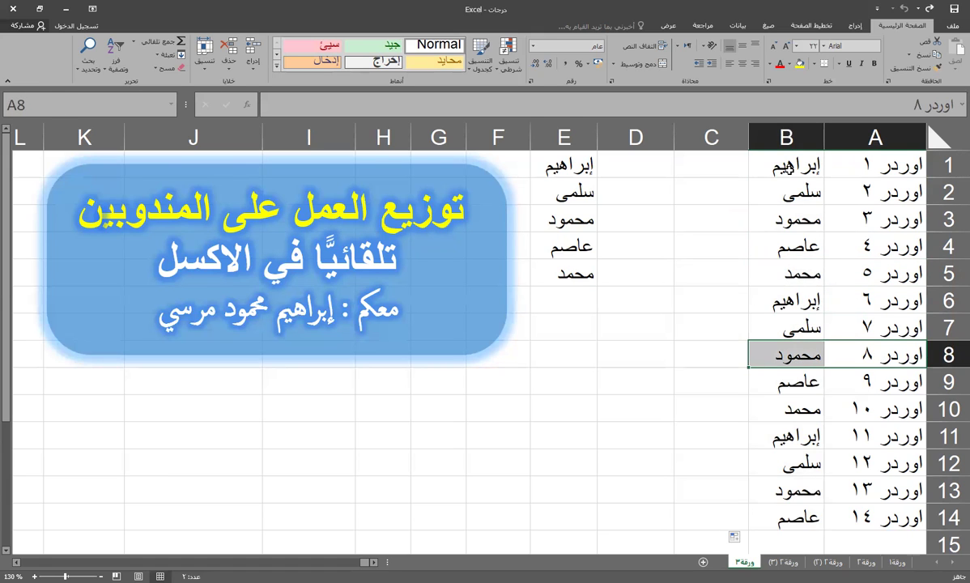
click(761, 165)
Try an Equal To highlight rule on column B against individual names in E1:E5, using light red fill with dark red text
click(795, 138)
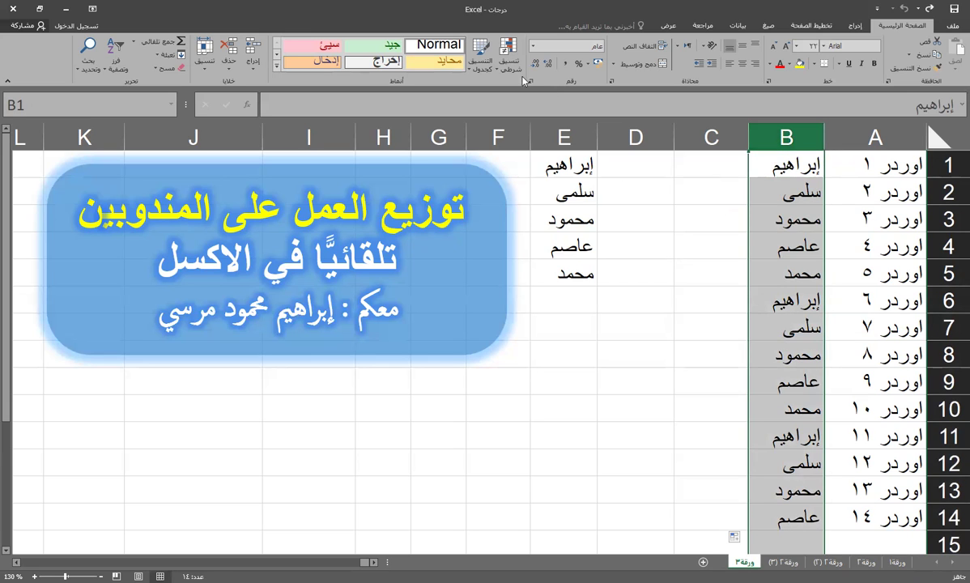
click(786, 139)
click(508, 55)
mouse_move(474, 94)
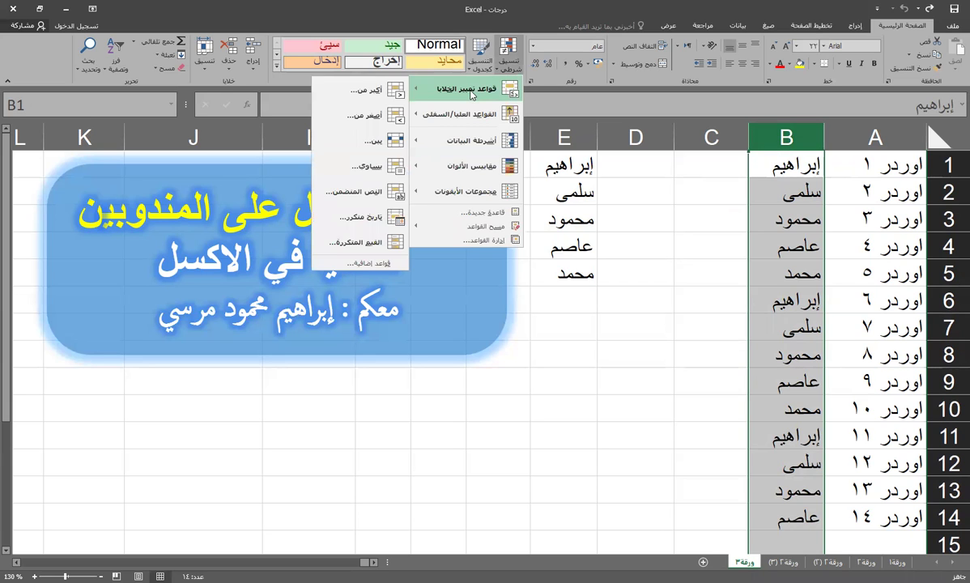
click(363, 172)
click(590, 164)
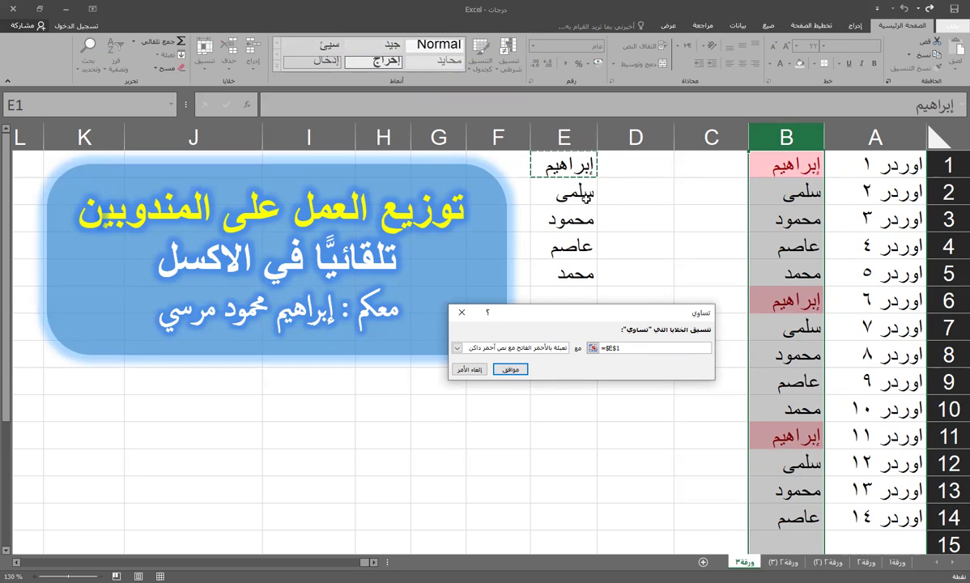
click(590, 198)
click(564, 220)
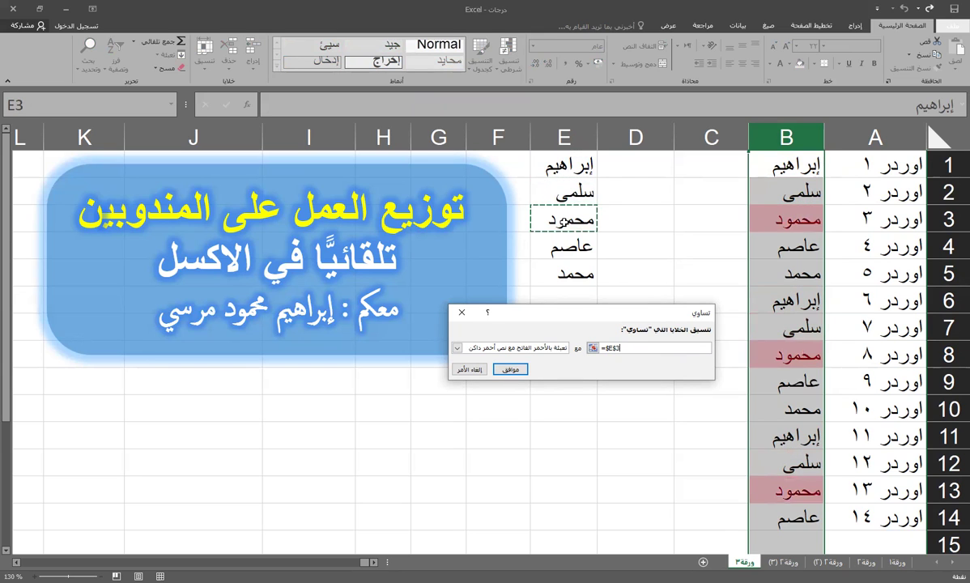
click(534, 247)
click(538, 274)
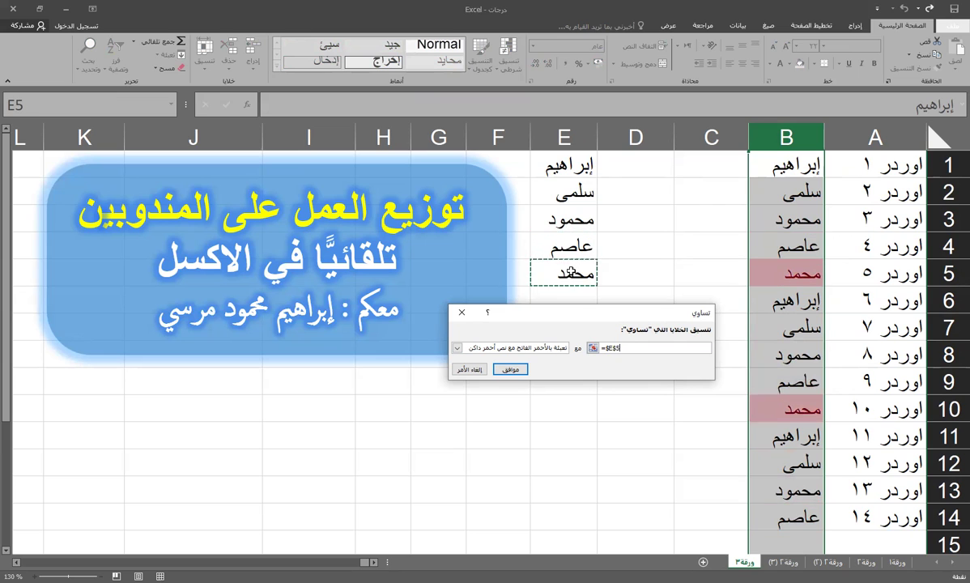
click(573, 217)
click(566, 165)
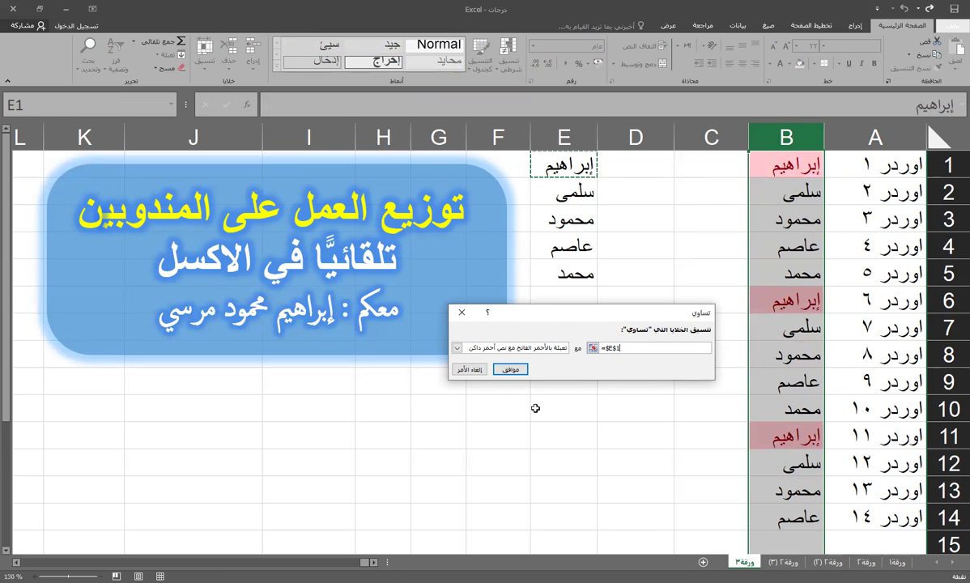
click(472, 369)
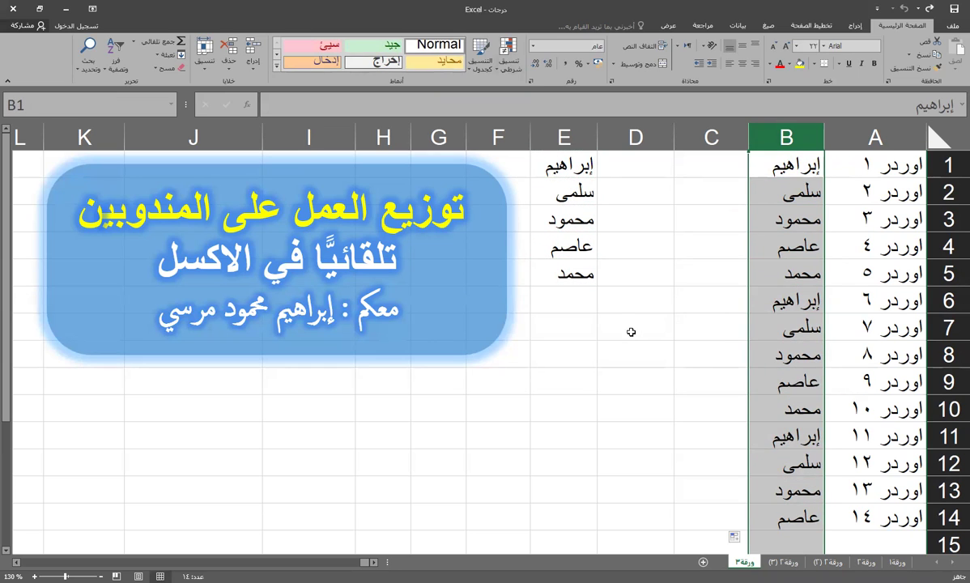
Clear the names from B2:B14, leaving only the first name in B1
click(656, 271)
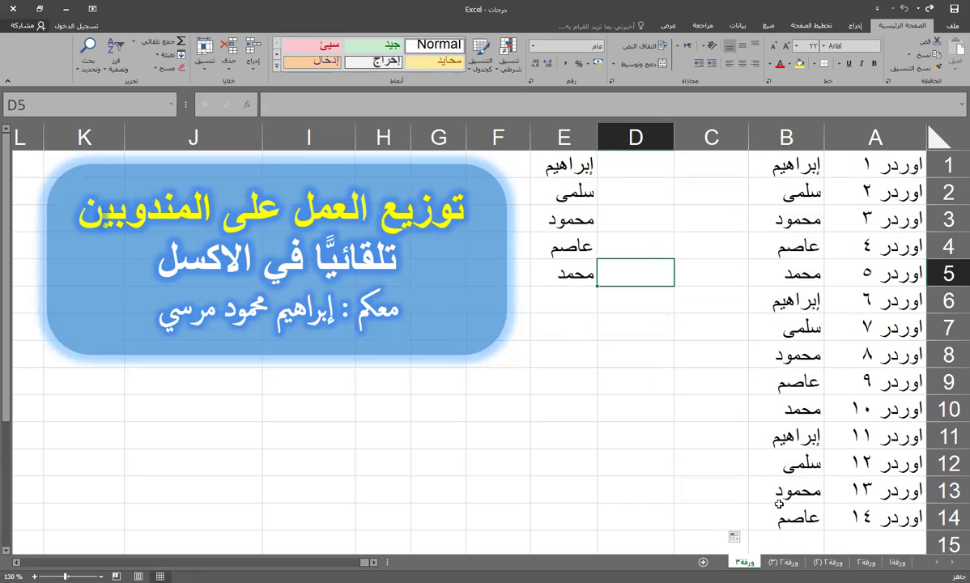
drag(777, 522, 794, 174)
drag(550, 163, 567, 247)
click(684, 296)
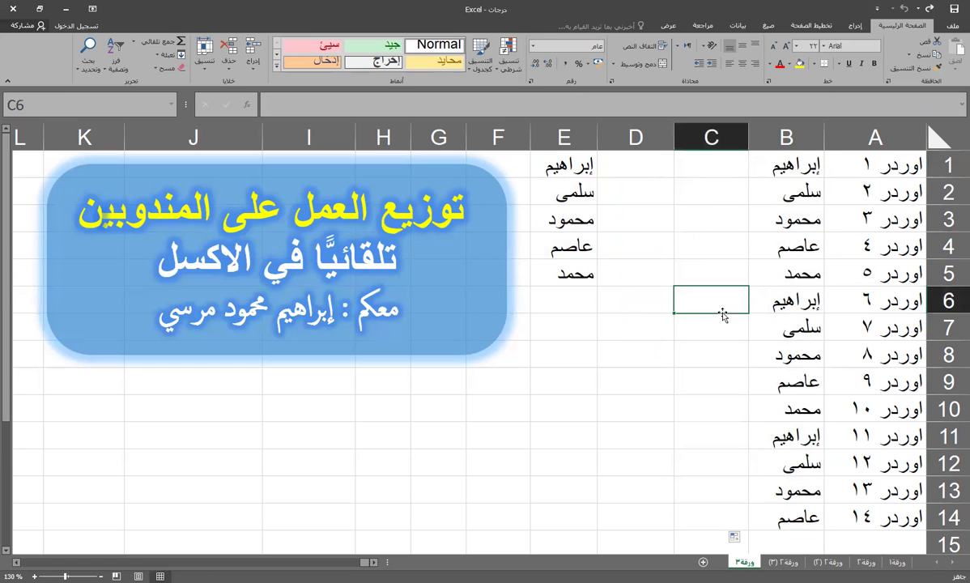
drag(773, 518, 790, 197)
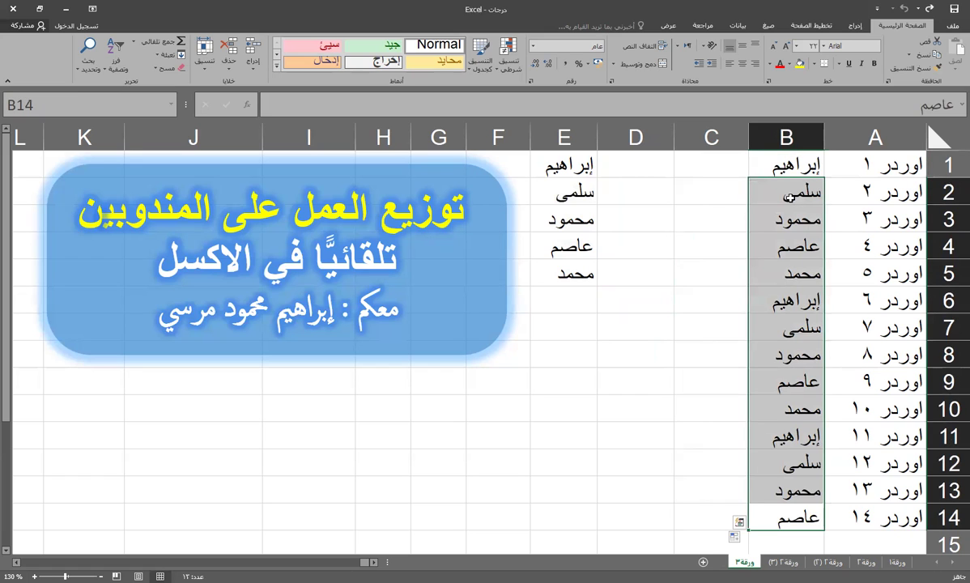
key(Delete)
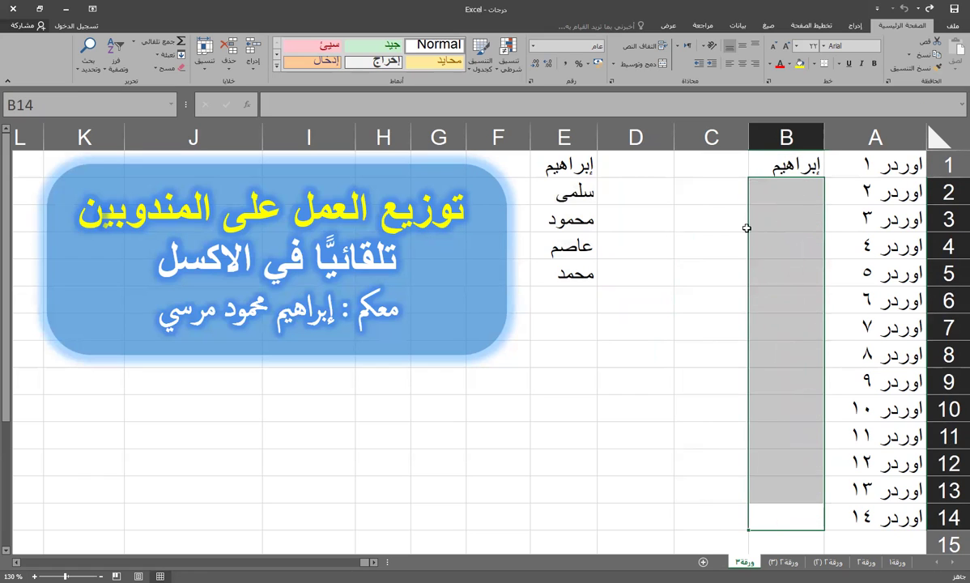
click(714, 240)
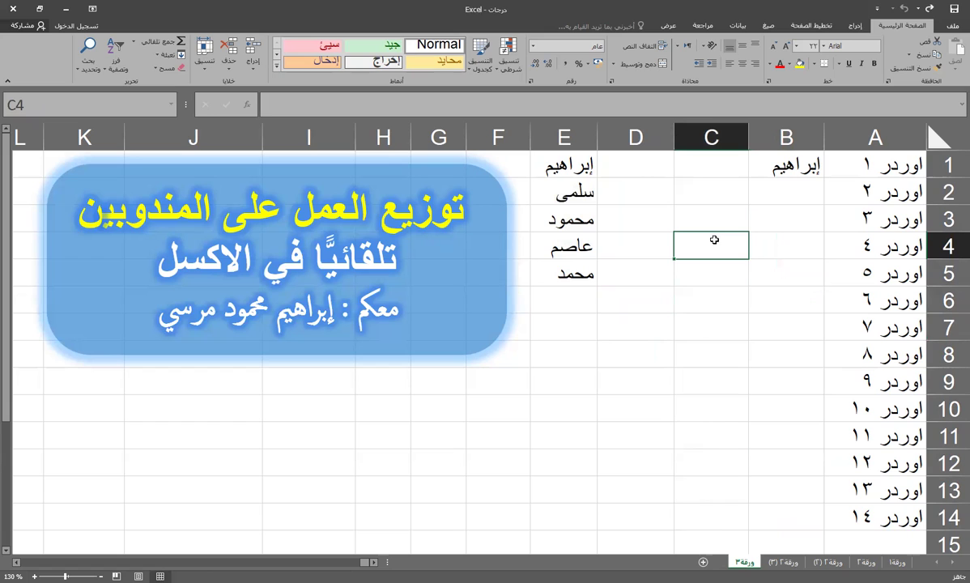
Open the custom lists editor from the advanced Excel options with the names in E1:E5 selected
drag(538, 159, 564, 274)
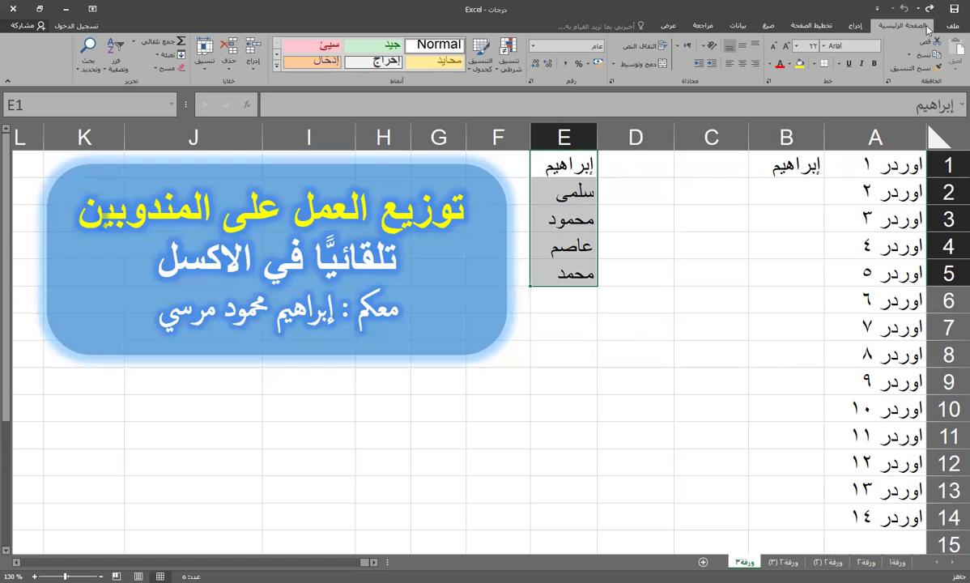
drag(551, 162, 580, 275)
click(953, 25)
click(930, 300)
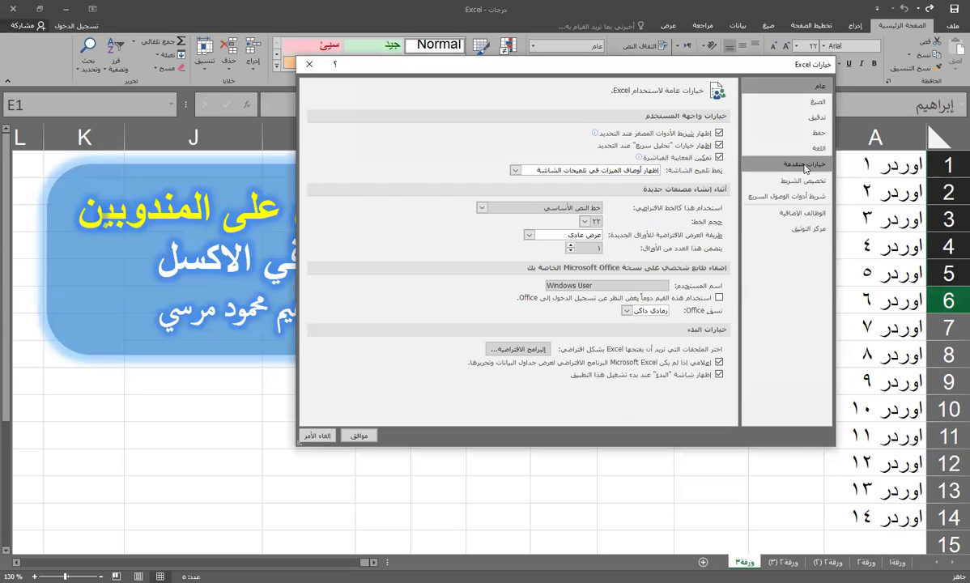
click(780, 169)
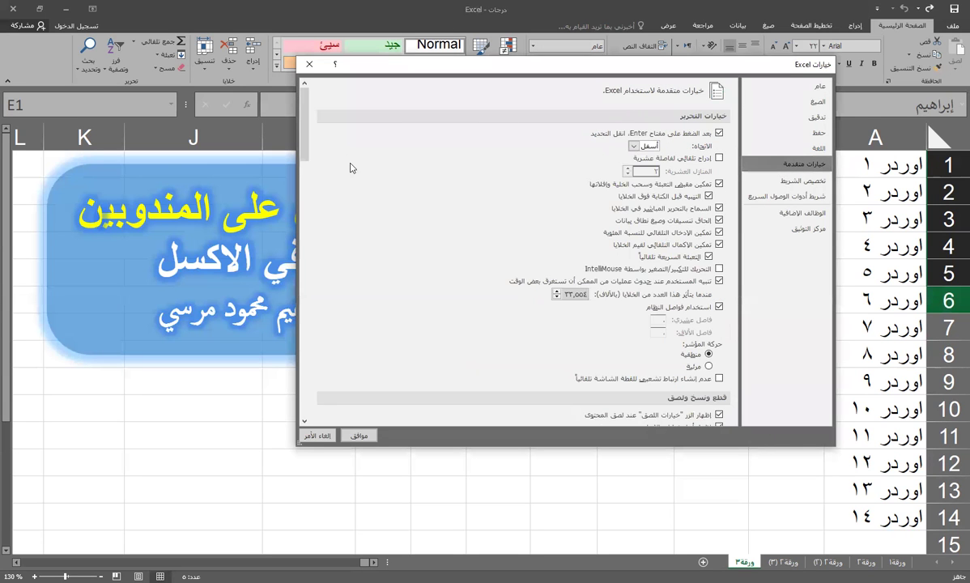
drag(304, 122, 276, 350)
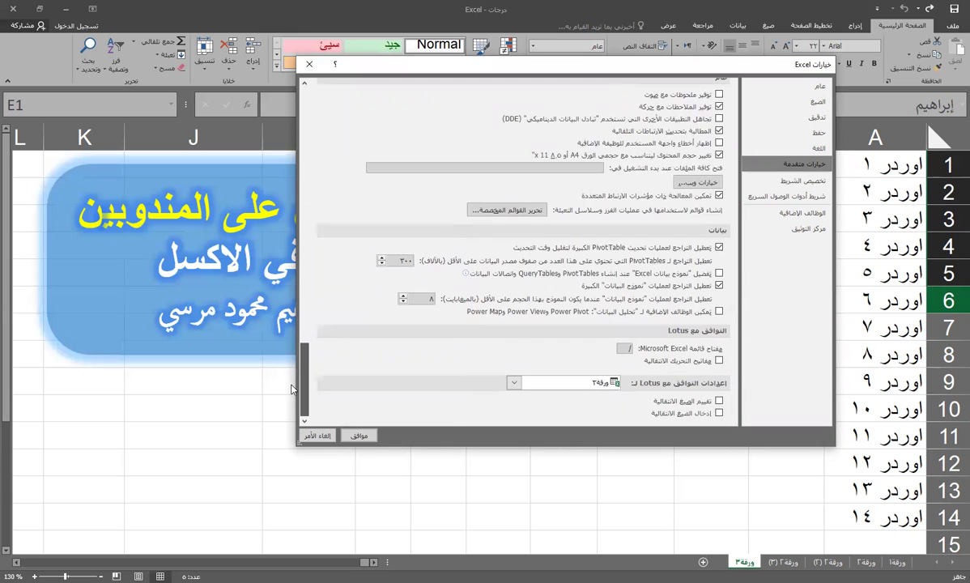
click(488, 216)
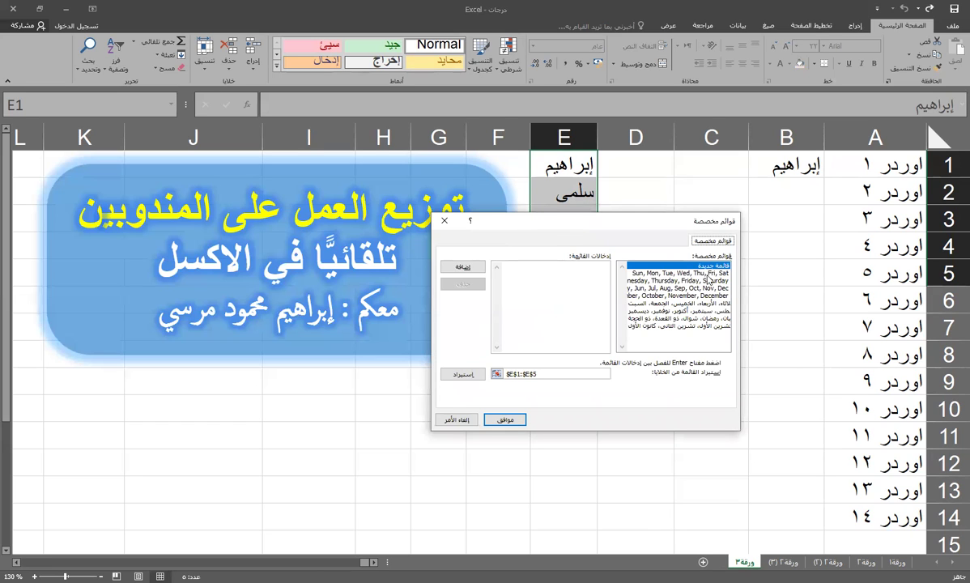
Import the five representative names from E1:E5 as a new custom list, then accept the list and the Excel options
drag(616, 220, 795, 236)
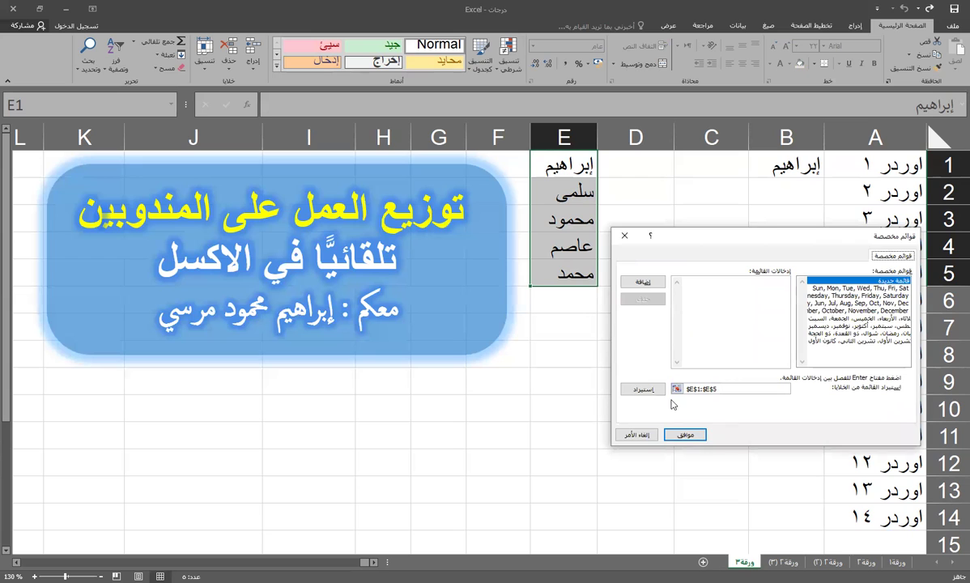
click(724, 388)
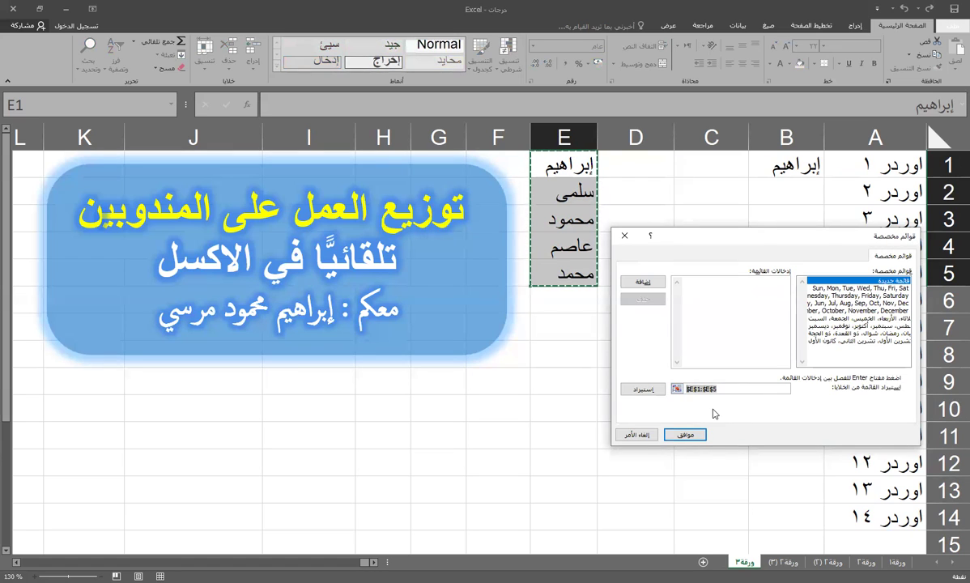
drag(549, 165, 559, 269)
click(659, 285)
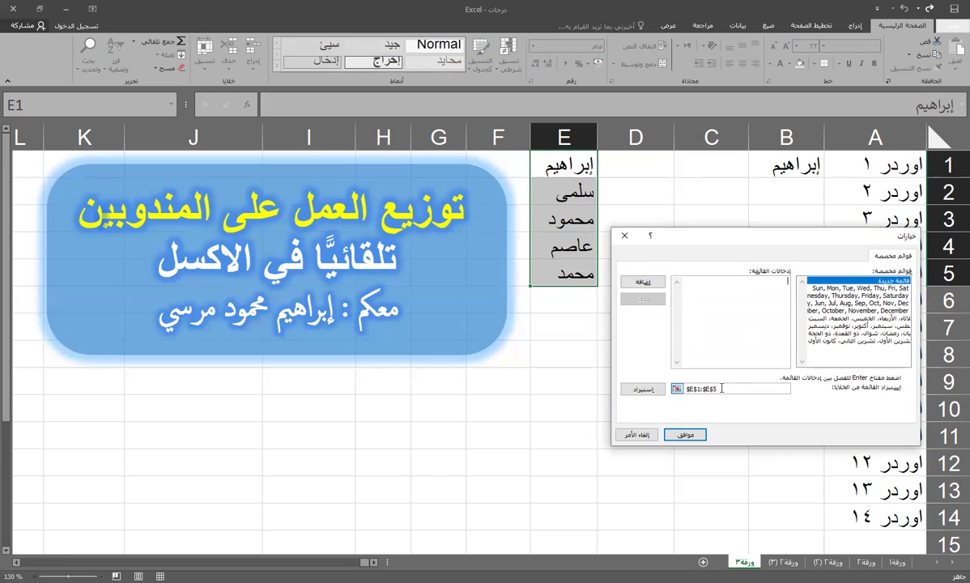
click(654, 391)
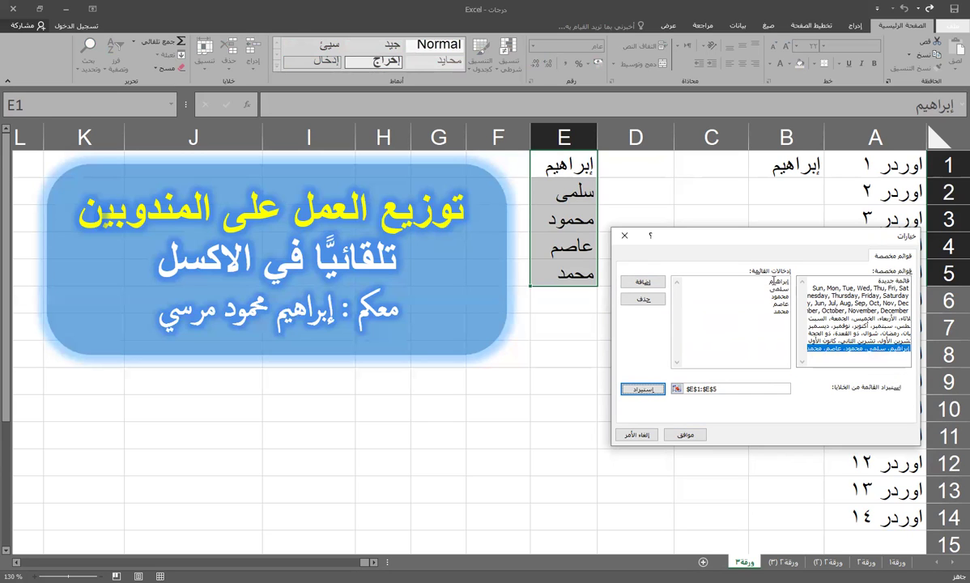
click(767, 285)
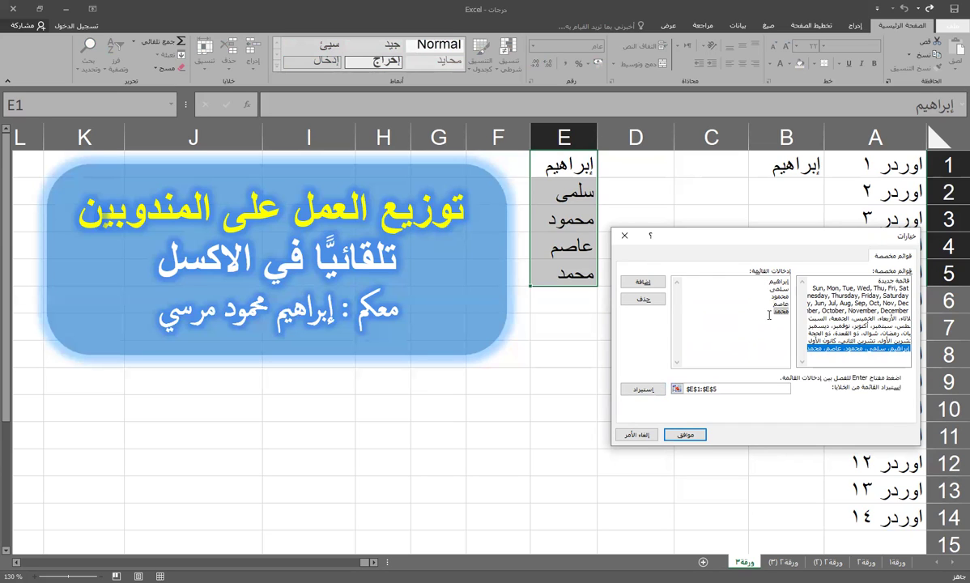
click(644, 285)
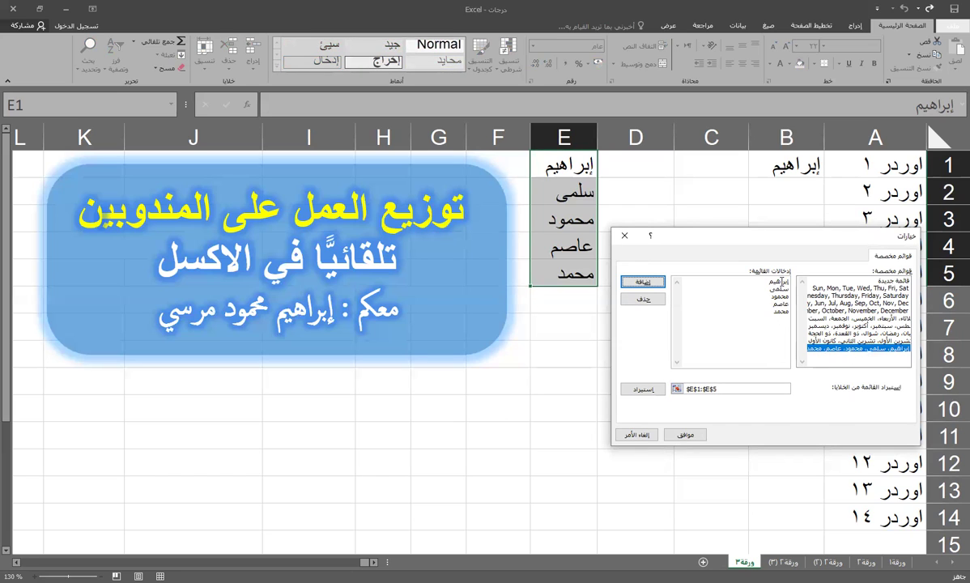
click(686, 437)
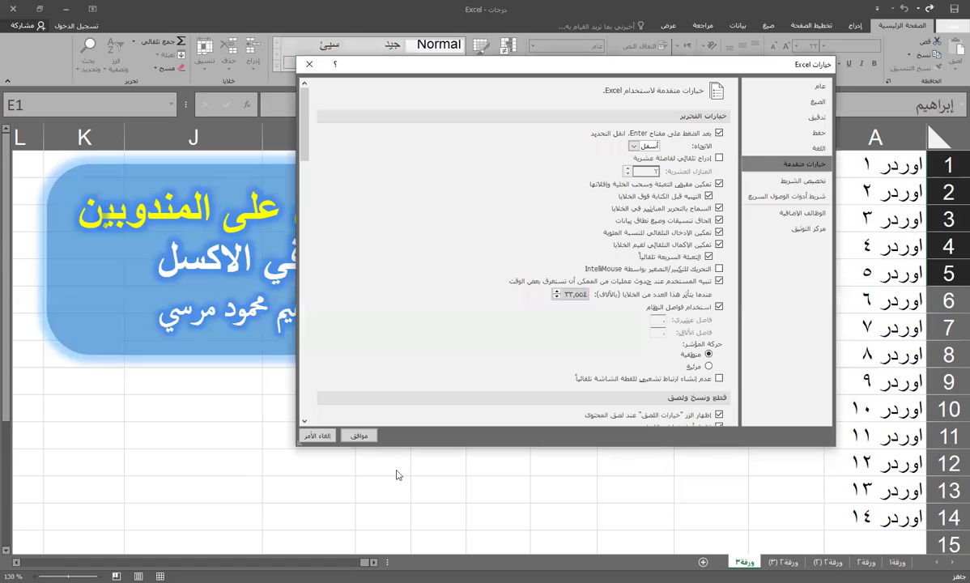
click(360, 436)
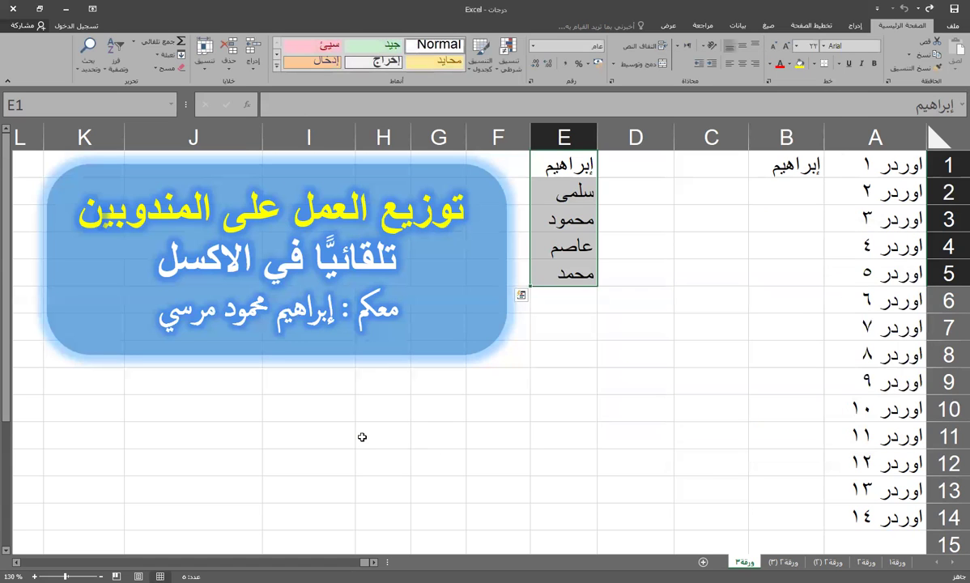
click(591, 426)
click(584, 172)
drag(584, 204, 583, 272)
click(536, 422)
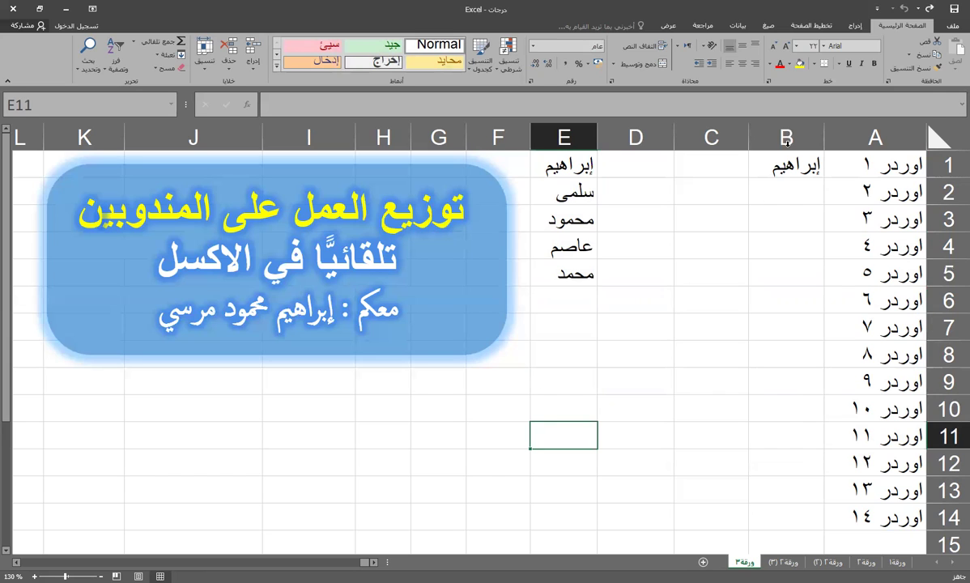
Fill the first representative's name in B1 down through B5 using the new custom list
click(766, 167)
drag(751, 179, 750, 193)
mouse_move(750, 266)
mouse_down()
mouse_move(747, 293)
mouse_move(757, 199)
mouse_move(756, 285)
mouse_up()
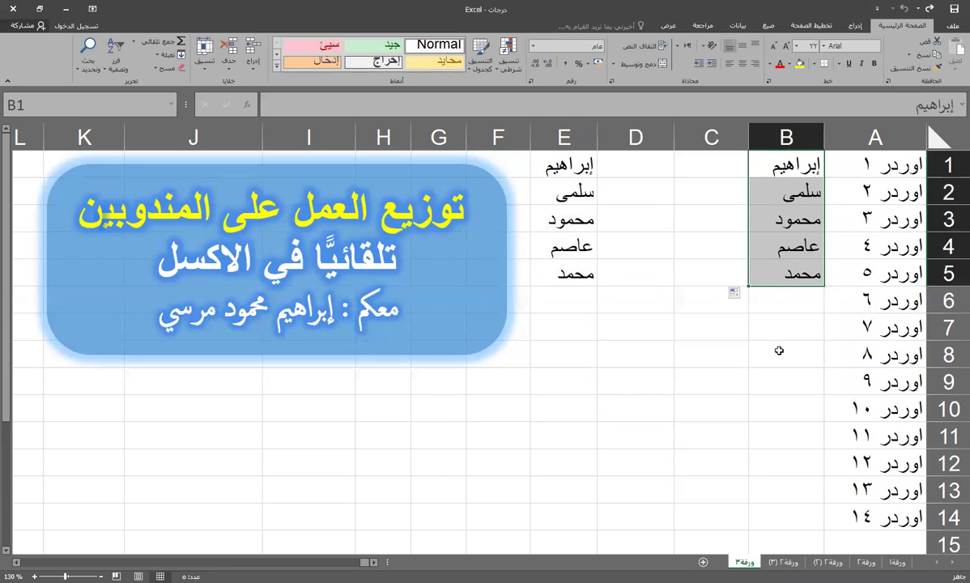
Copy the last representative's name from E5 into D9 and fill it across row 9 through K9
click(583, 274)
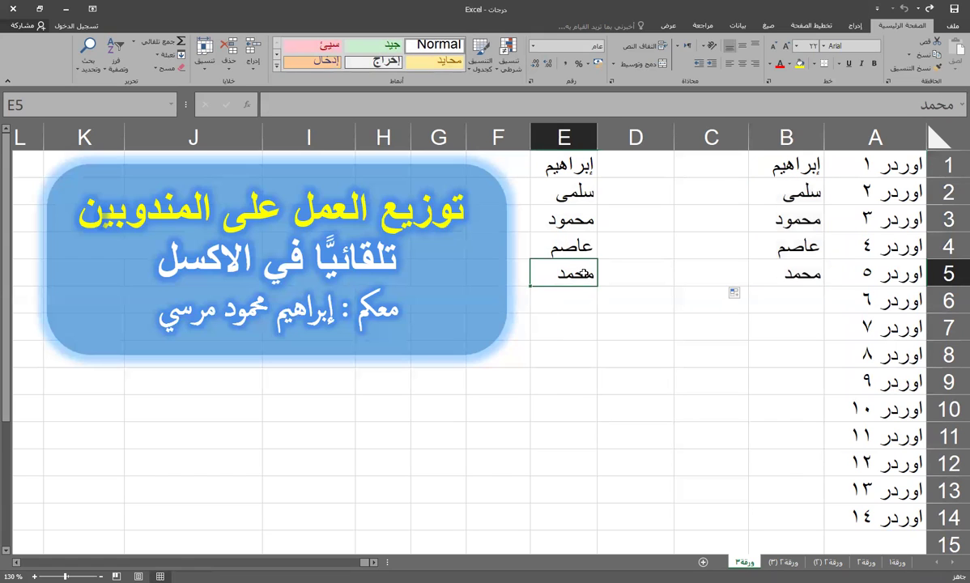
right_click(649, 395)
click(603, 407)
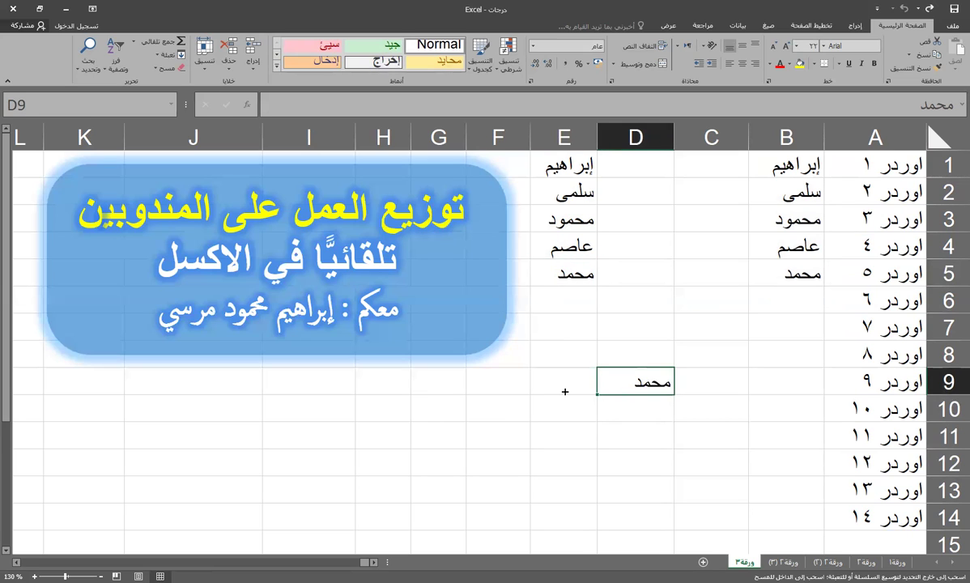
drag(343, 385, 343, 385)
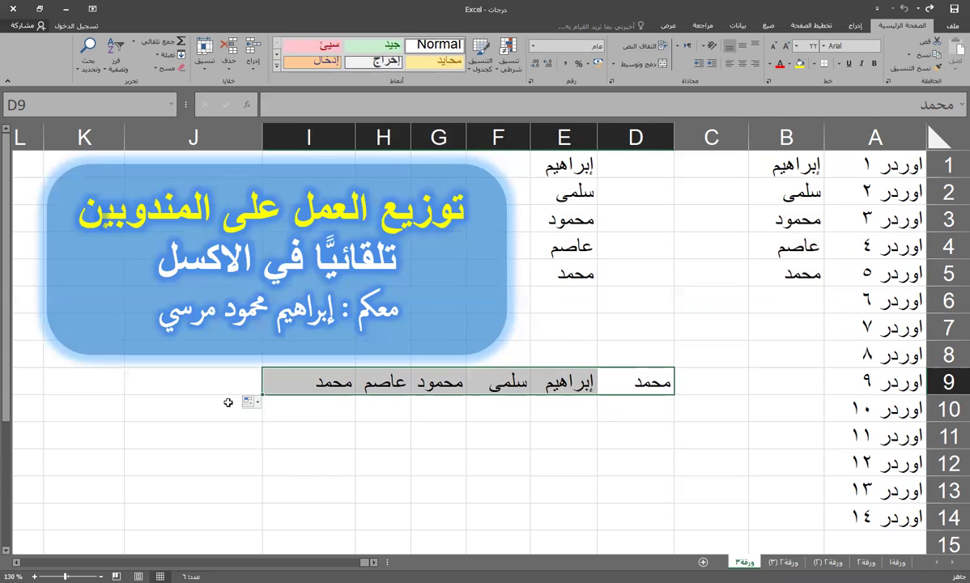
drag(262, 396, 83, 389)
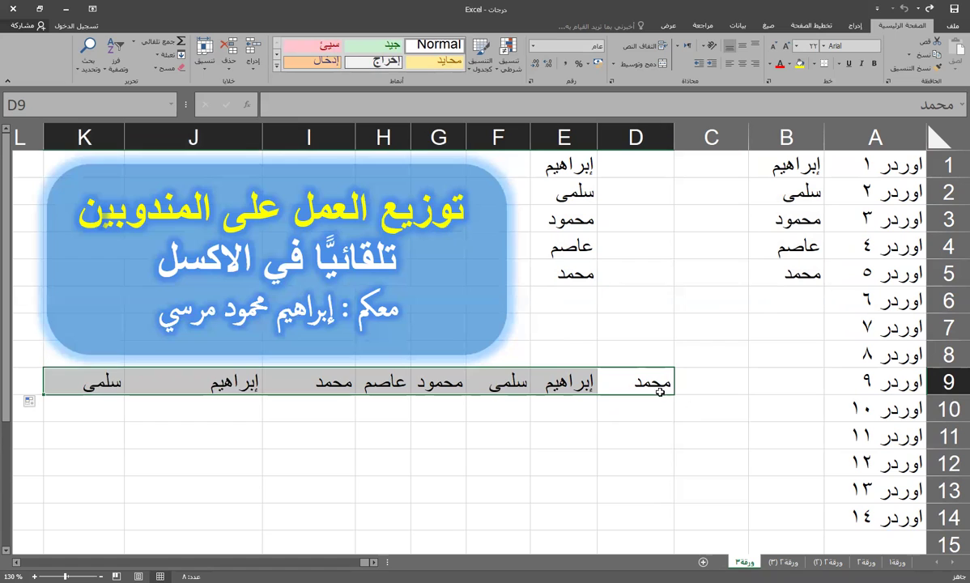
Fill the name in D9 down to D13, then fill D13 across to B13 in the opposite direction
click(620, 376)
drag(598, 395, 598, 402)
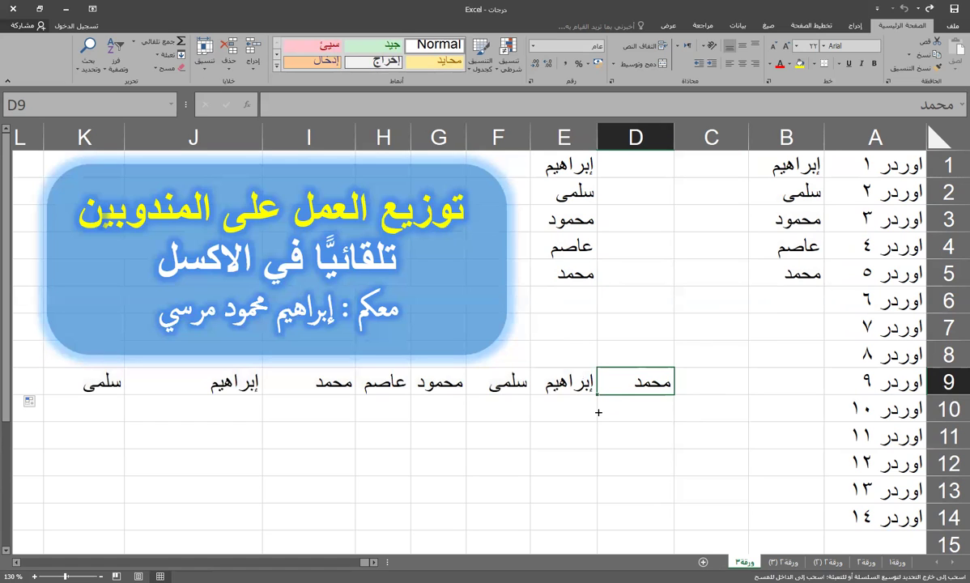
drag(592, 498, 792, 495)
click(615, 489)
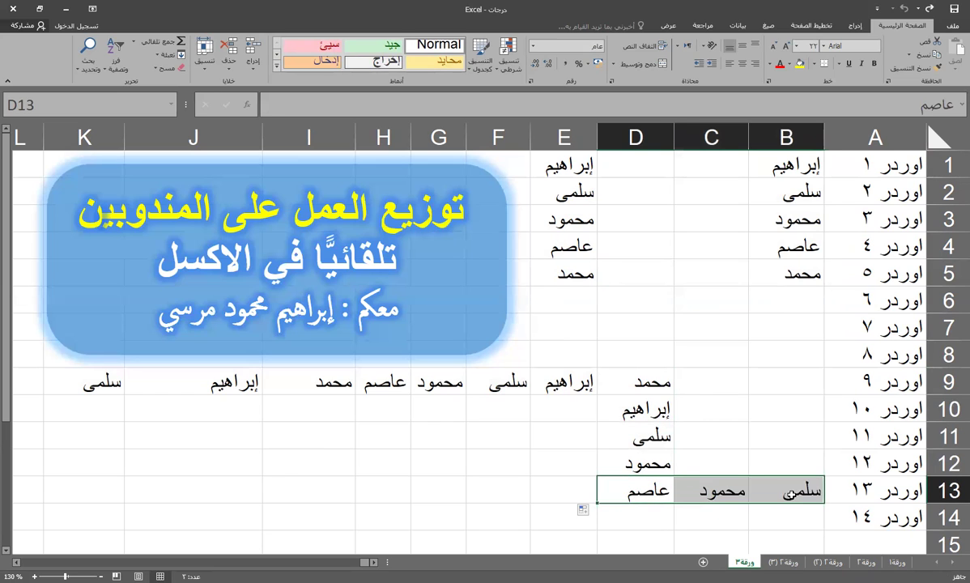
Fill the name in C13 down to C14, try extending both cells across to column E, and undo that sideways fill
click(709, 490)
drag(674, 503, 558, 520)
click(695, 440)
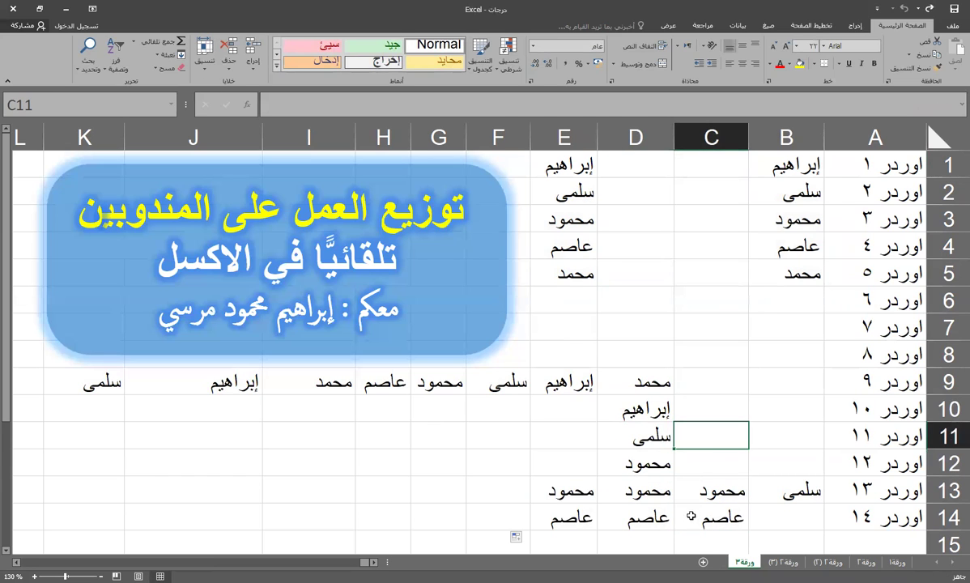
drag(695, 489, 702, 518)
drag(586, 513, 576, 516)
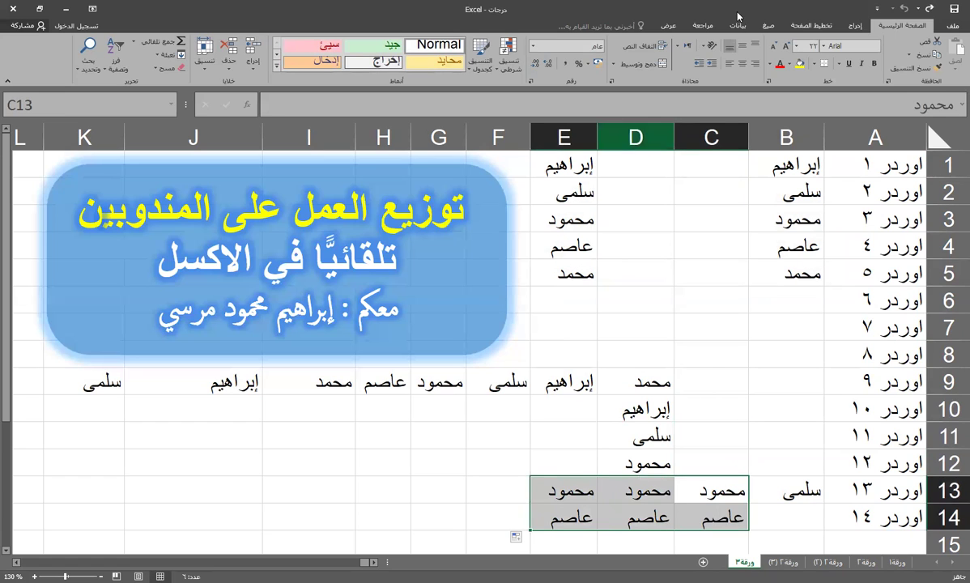
click(930, 9)
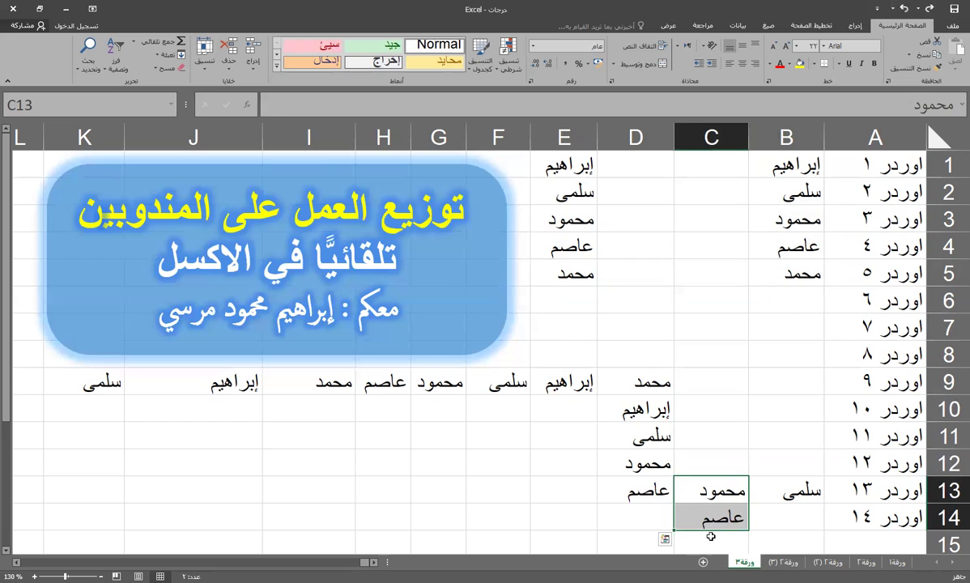
Fill the name in C14 across to I14, then clear the test names from B10:K14
click(681, 516)
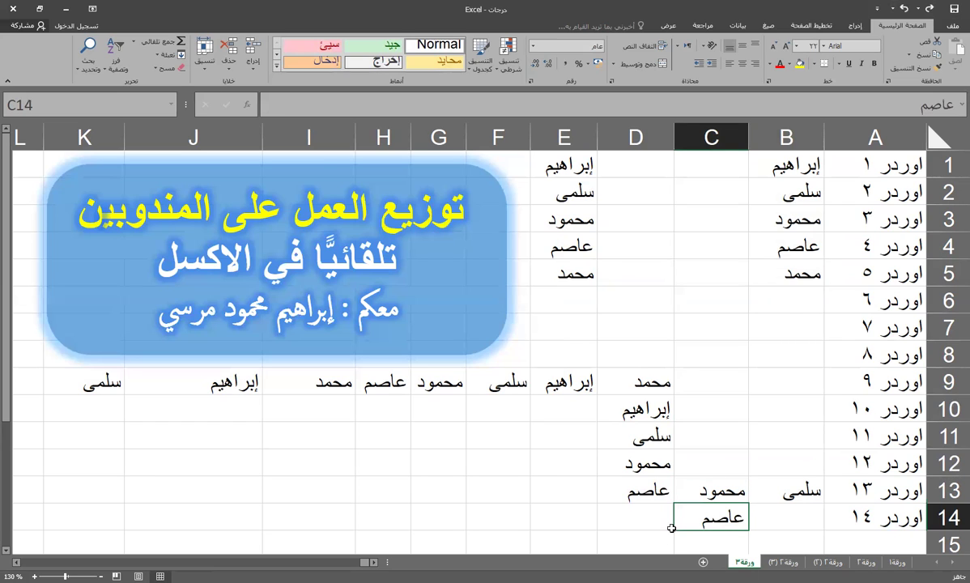
drag(671, 529, 288, 508)
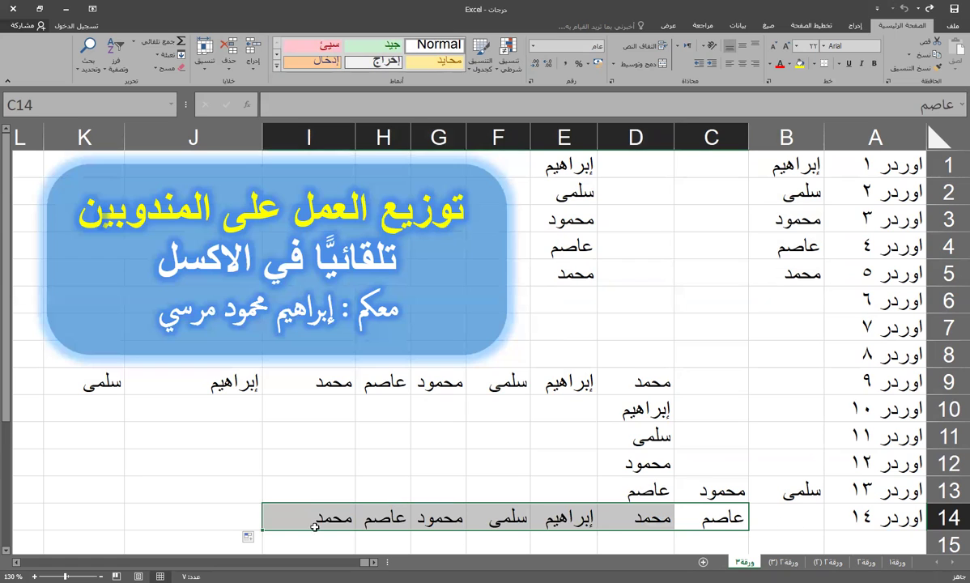
drag(79, 522, 801, 415)
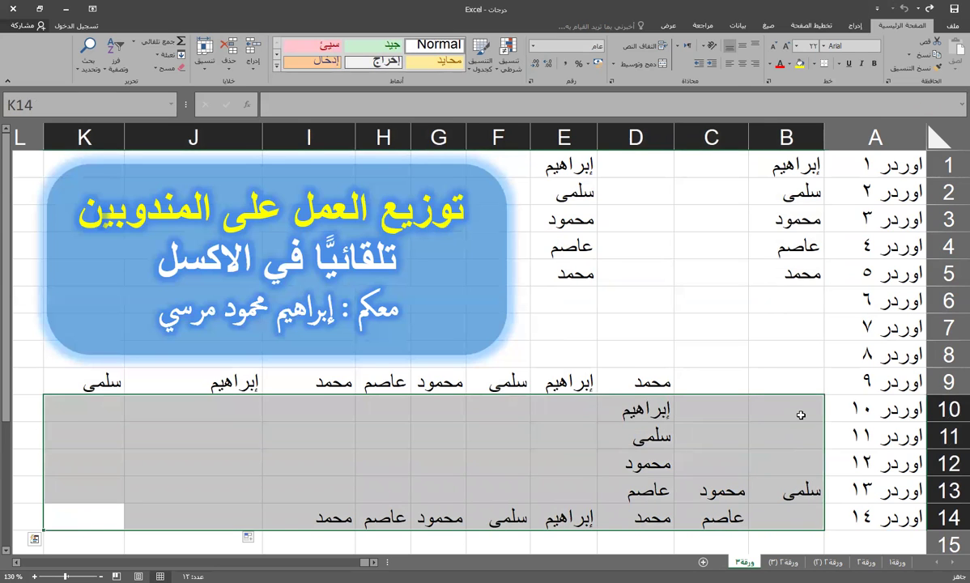
key(Delete)
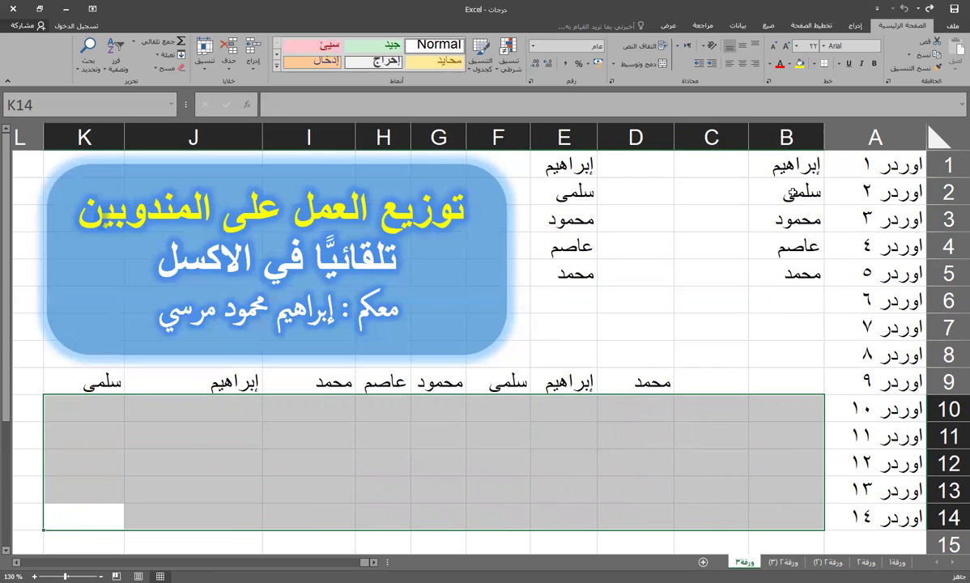
Fill the first representative's name in B1 down through B14 so every order in column A gets a representative
click(755, 169)
drag(749, 185, 749, 184)
drag(750, 479, 749, 520)
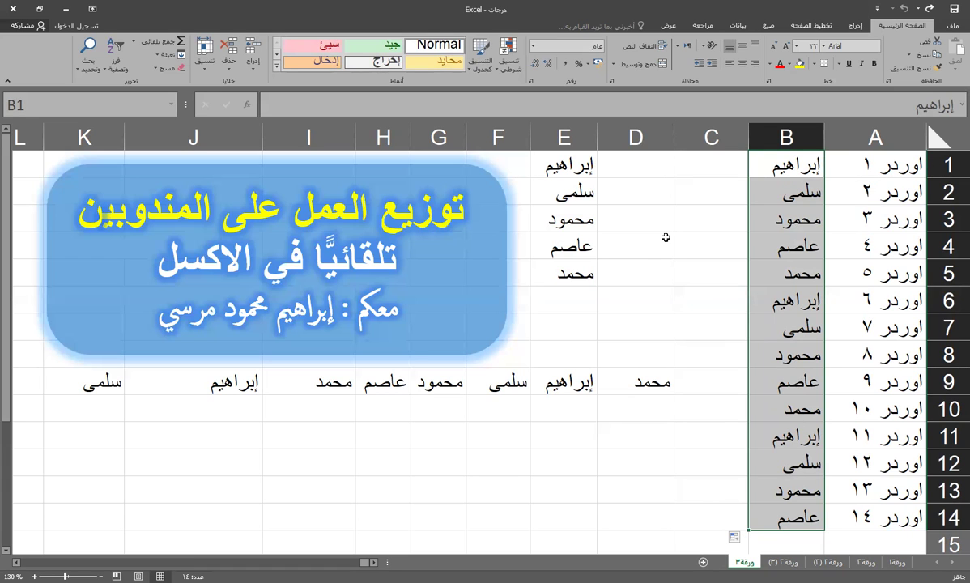
Clear the leftover test names from D9:K9
click(636, 384)
drag(636, 384, 101, 381)
key(Delete)
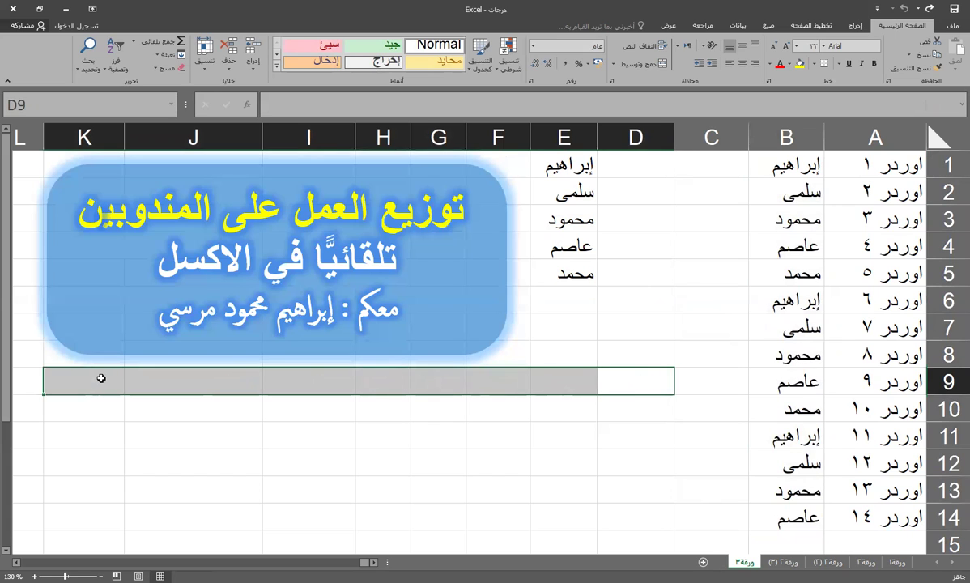
Add a sixth representative's name in E6 below the existing names
click(574, 305)
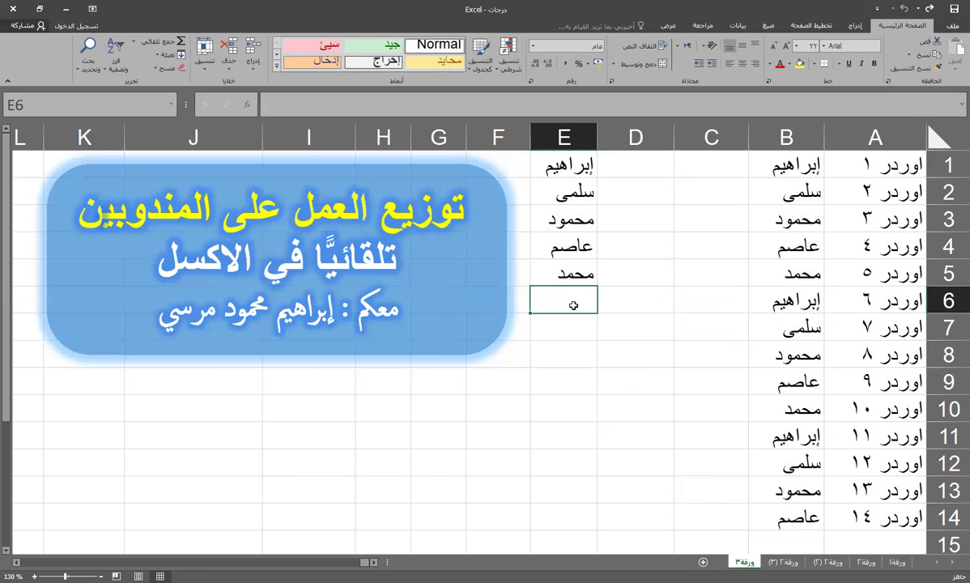
text(حسين)
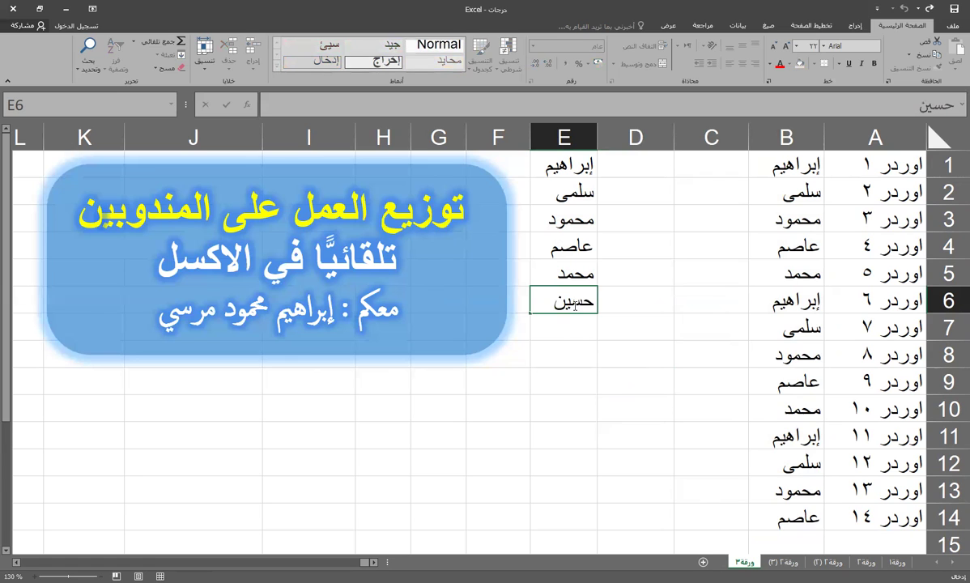
click(582, 321)
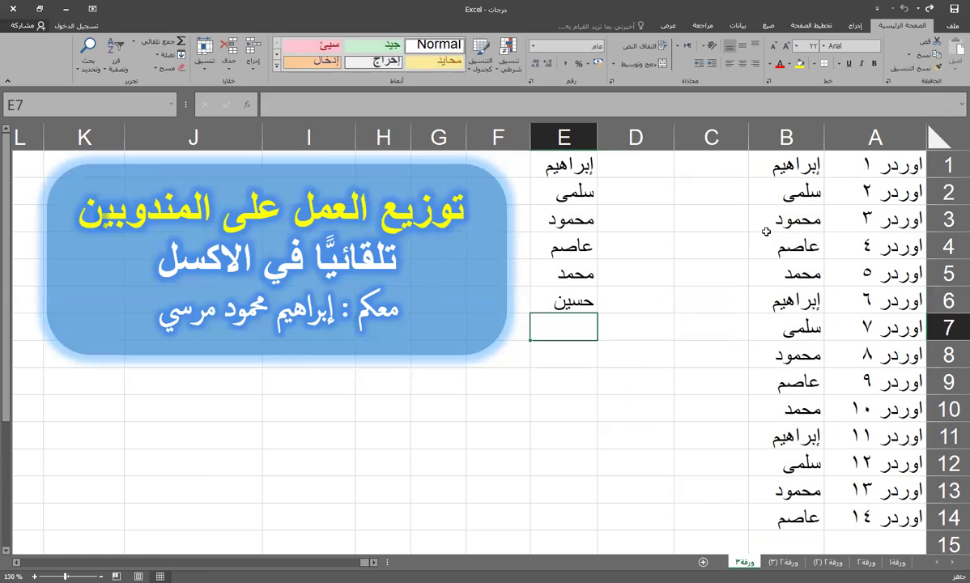
Clear the assigned names from B2 downward, leaving only the first representative in B1
drag(753, 166, 807, 199)
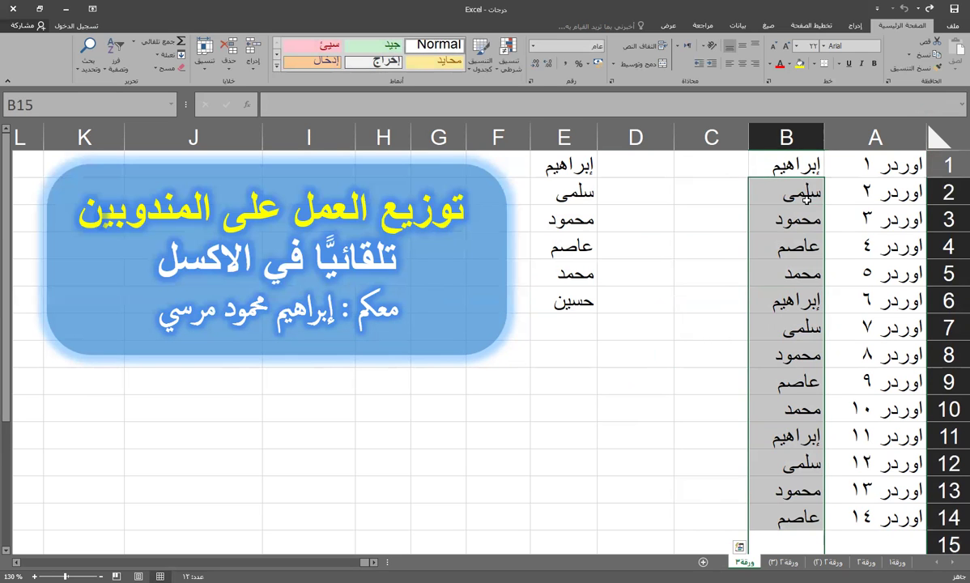
key(Delete)
scroll(806, 199, down, 2)
scroll(710, 386, up, 2)
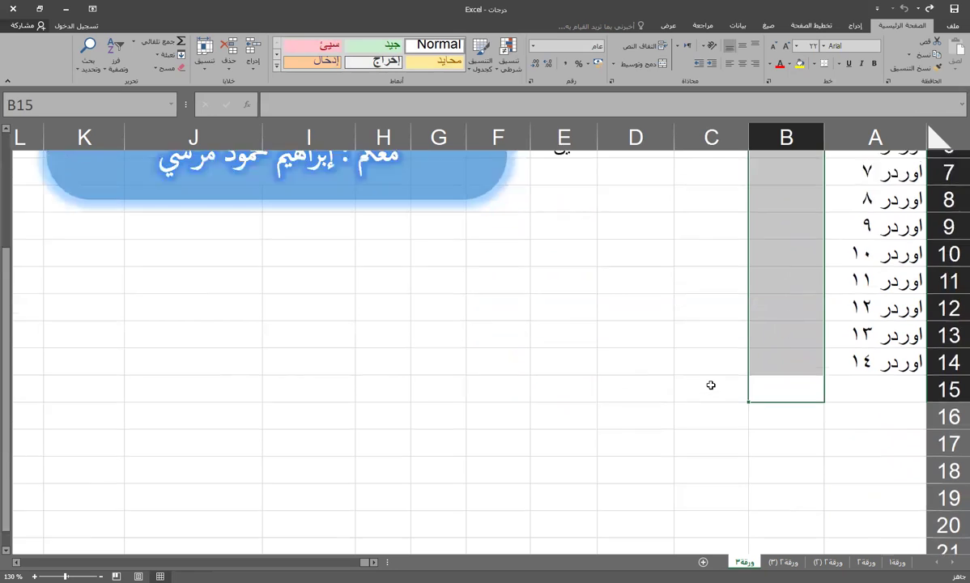
click(711, 385)
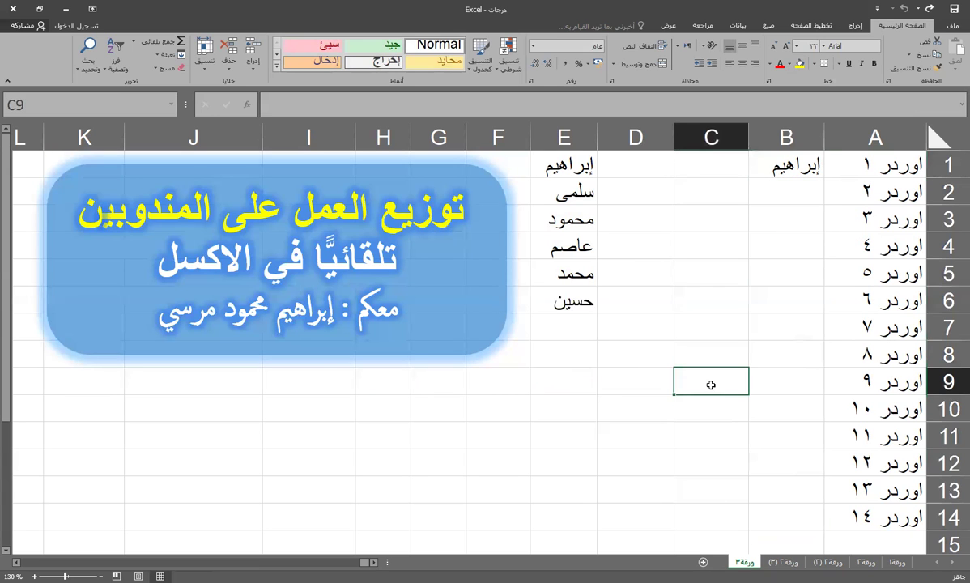
Open the custom lists editor from the advanced Excel options and select the existing list of five representative names
click(953, 28)
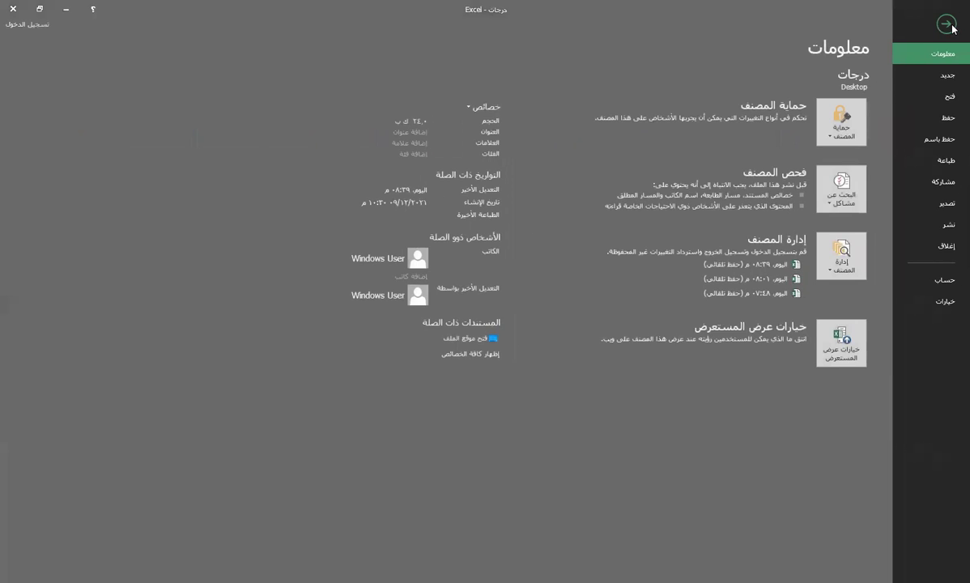
click(947, 298)
click(789, 164)
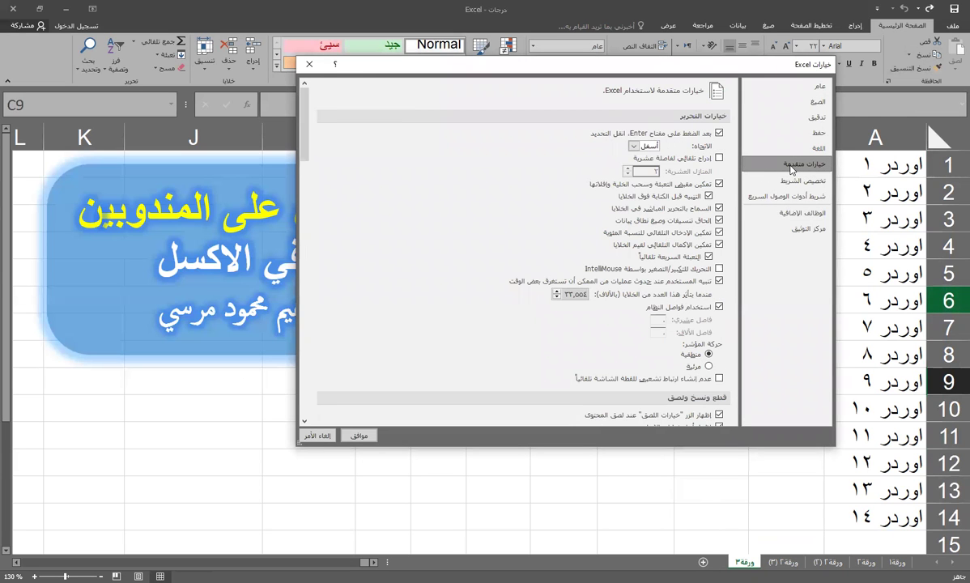
drag(304, 121, 283, 413)
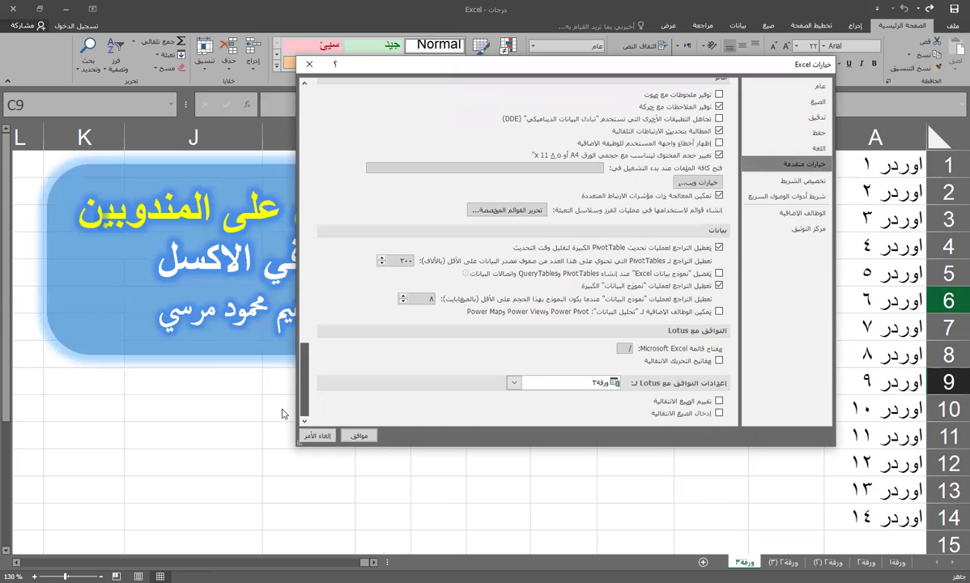
click(506, 212)
click(810, 348)
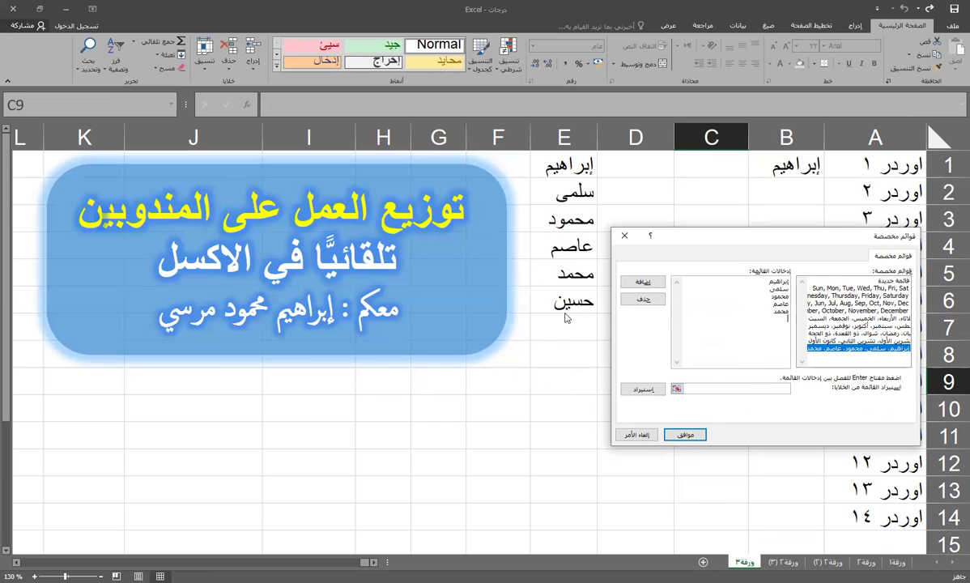
Add the sixth representative's name to the end of the custom list and apply the options
text(حسين)
click(653, 285)
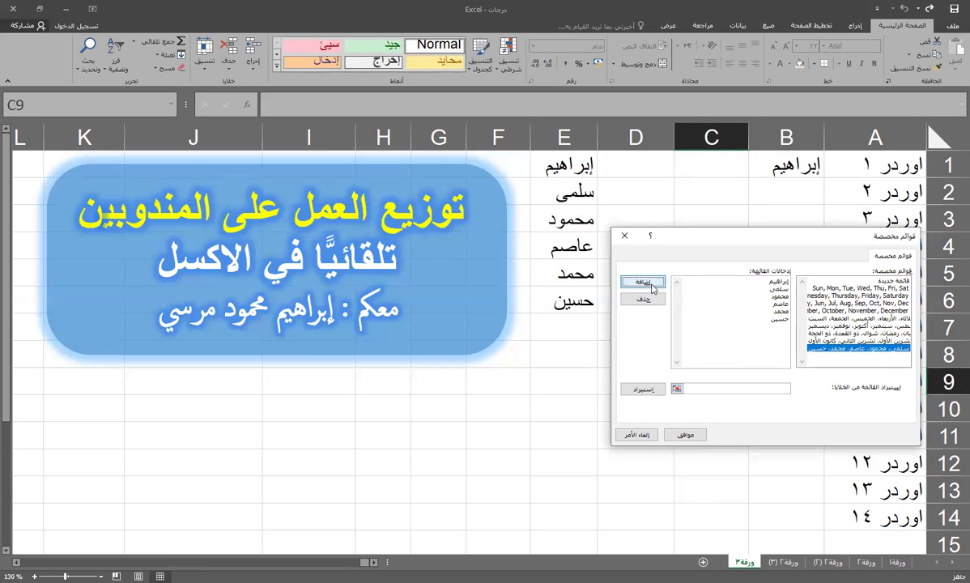
click(686, 435)
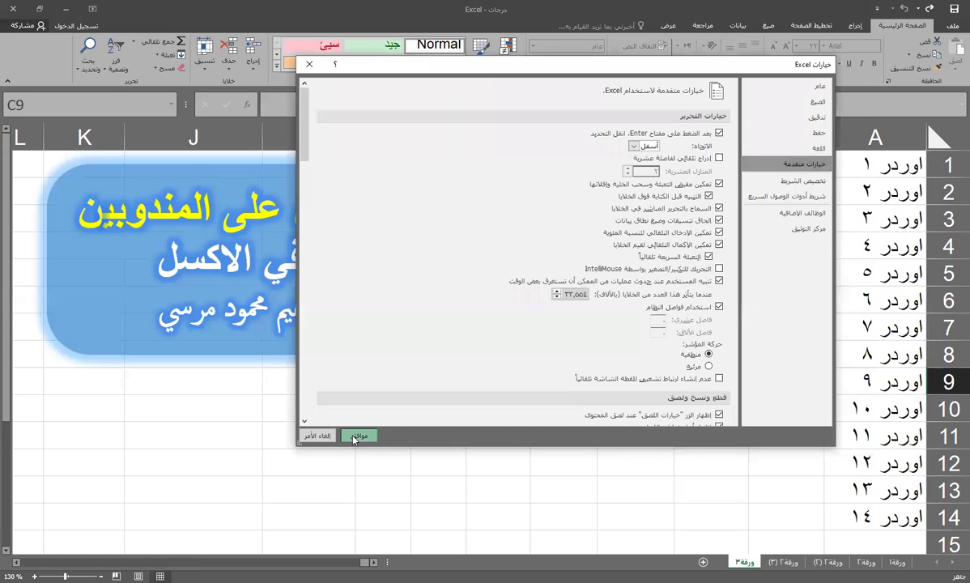
click(361, 555)
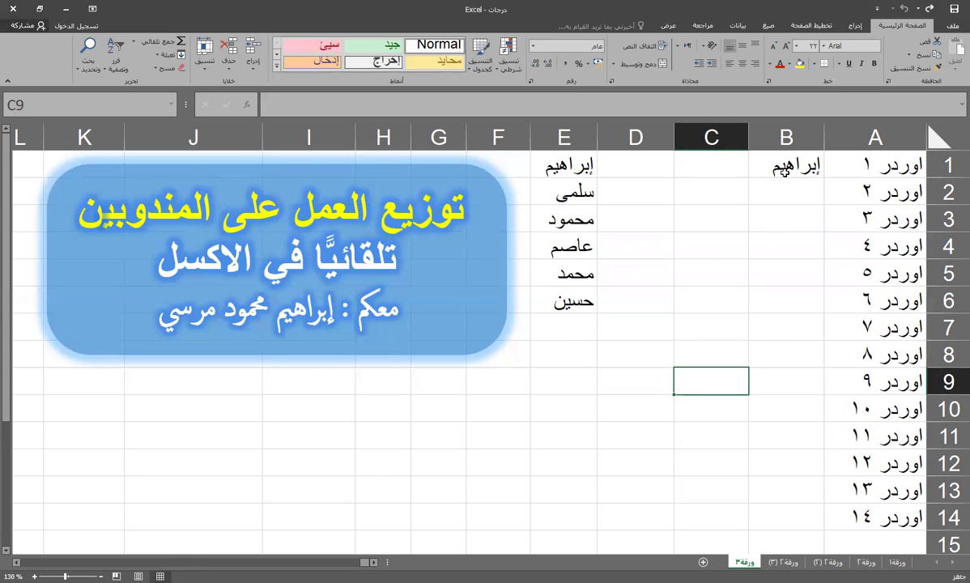
Replace the name in B1 with the fourth representative's name from the list in column E
click(773, 166)
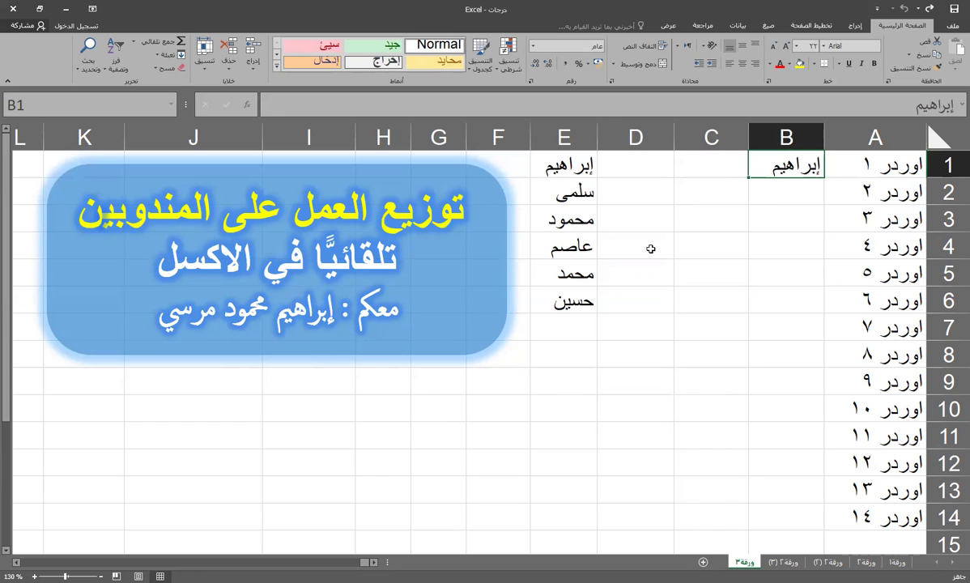
click(548, 240)
click(759, 162)
text(عاصم)
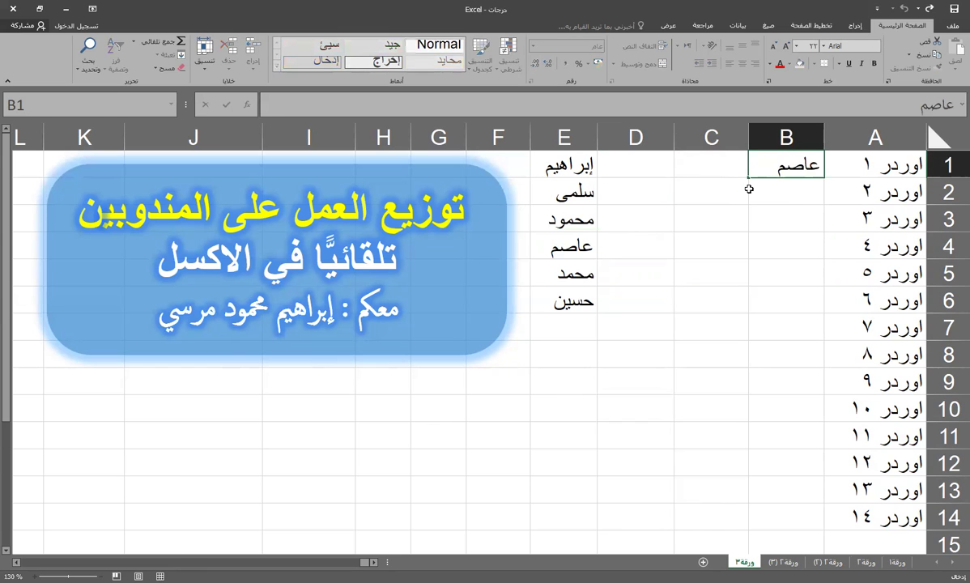
key(Return)
click(753, 160)
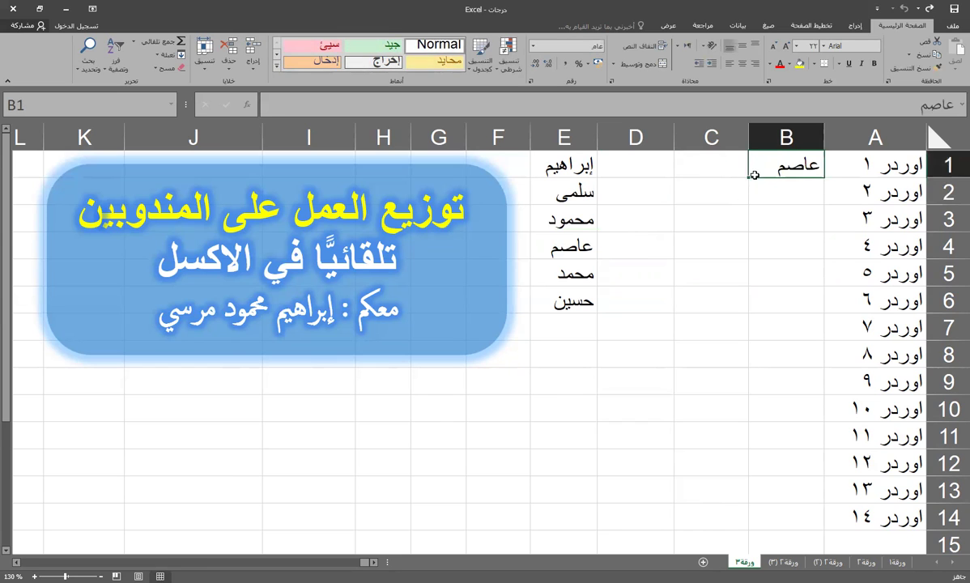
Clear the reference list of representative names from D1:E8
drag(604, 162, 536, 344)
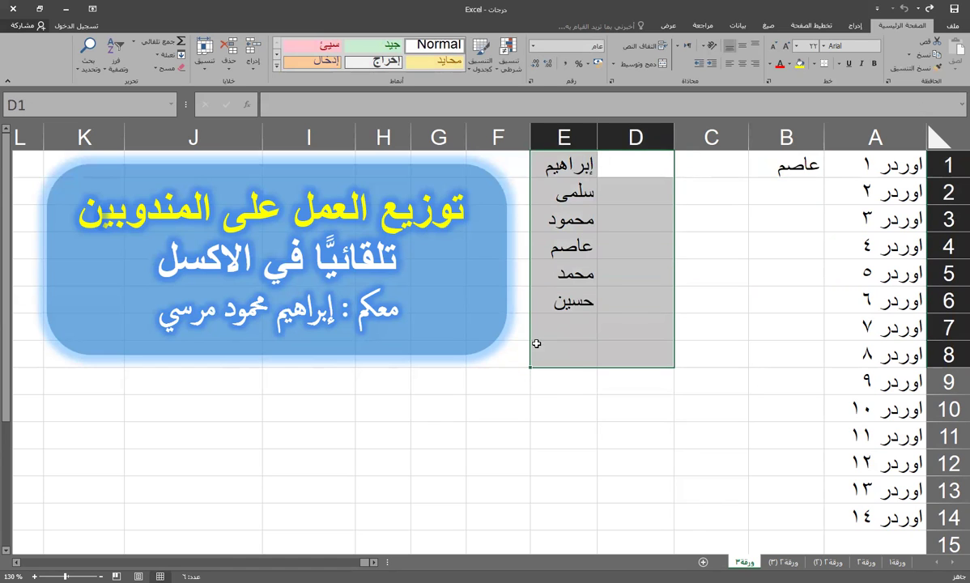
key(Delete)
click(554, 432)
Fill the custom list from B1 down to B14 so every order gets a representative
click(758, 159)
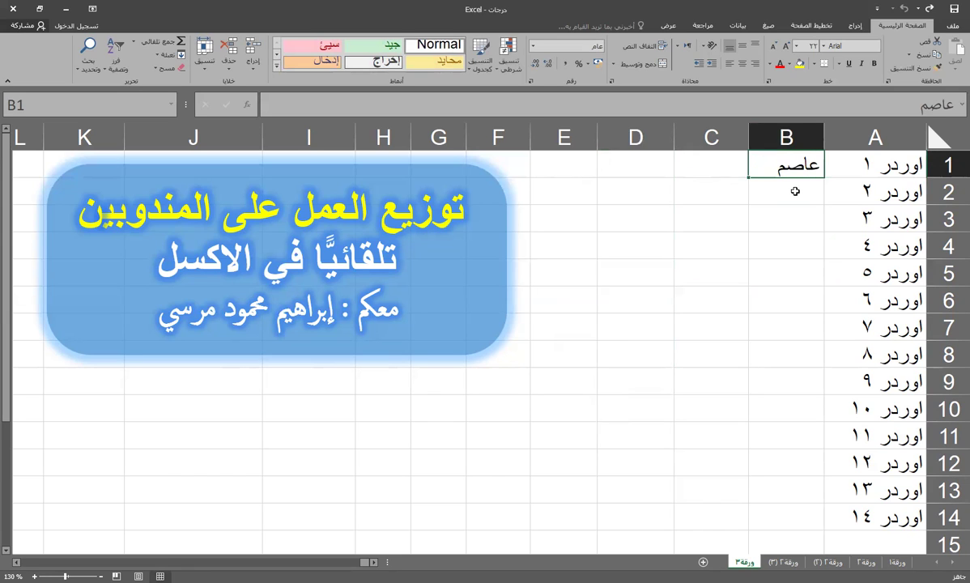
drag(748, 177, 747, 283)
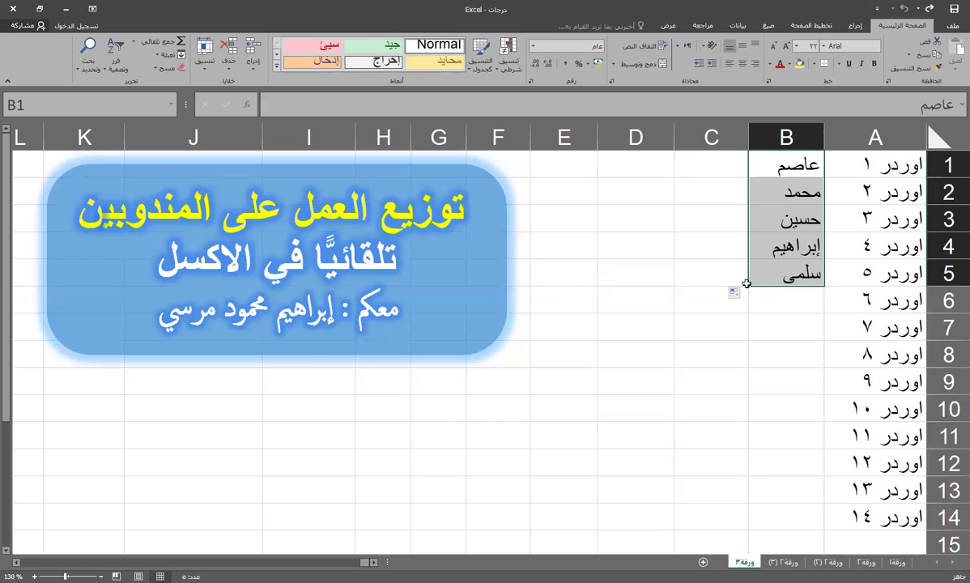
double_click(746, 284)
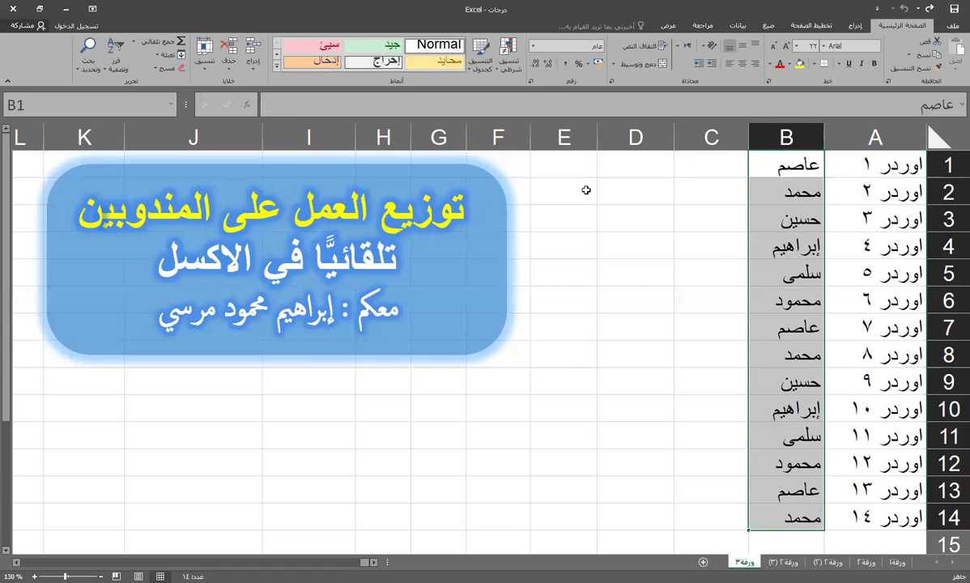
Enter the fourth representative's name in E1 and fill the custom list down to E9
click(587, 192)
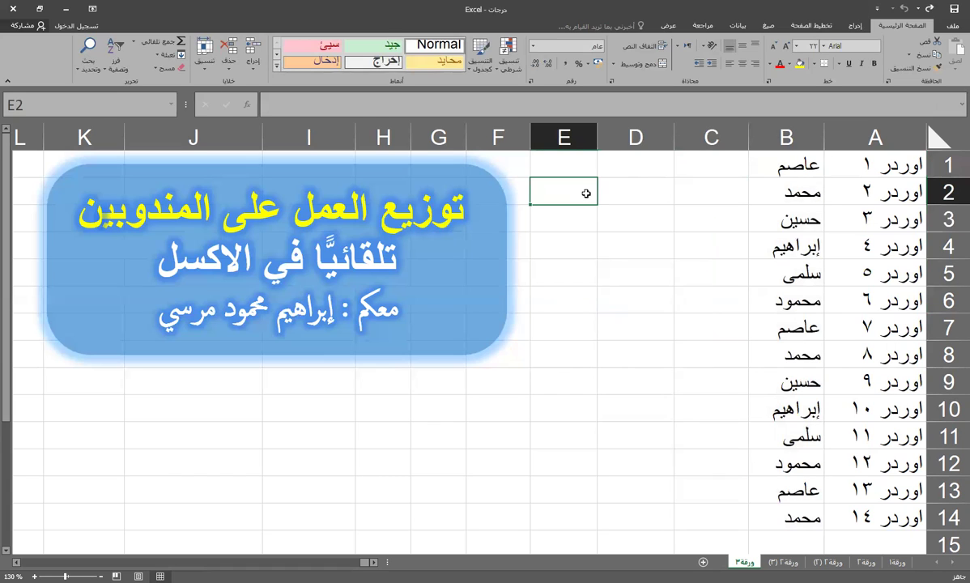
click(582, 172)
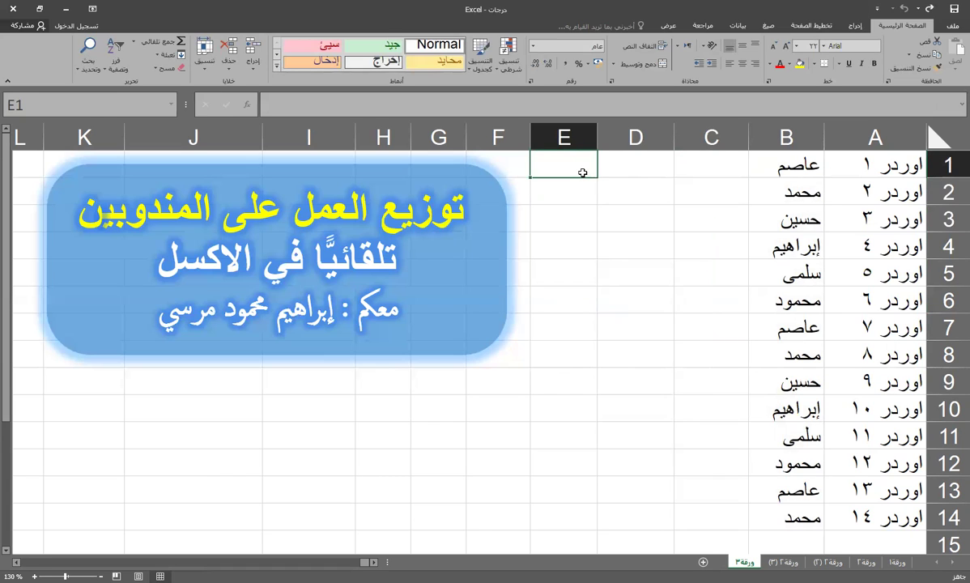
click(733, 155)
click(565, 172)
text(عاصم)
key(Return)
click(551, 166)
drag(532, 176, 544, 389)
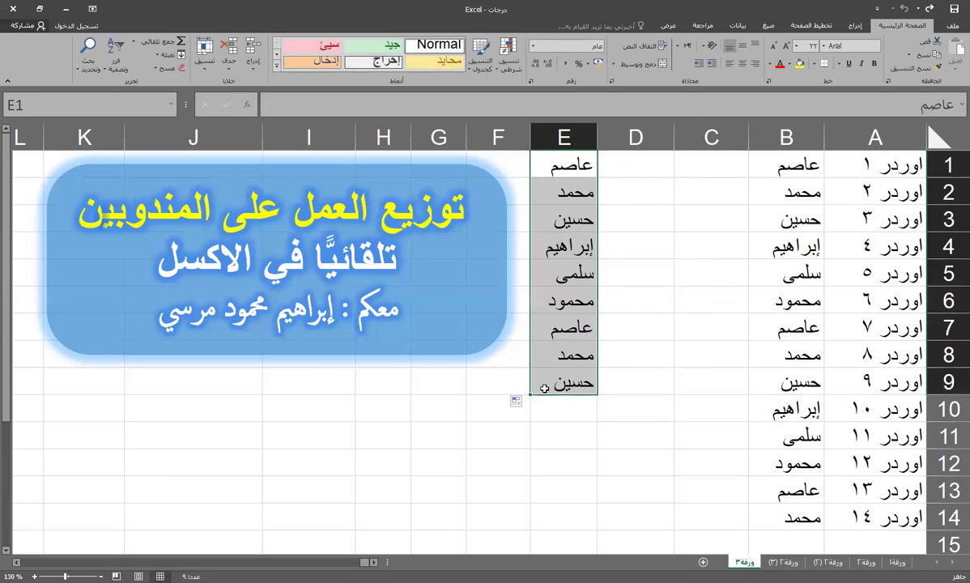
Start an Equal To highlight rule for column B with light red fill and dark red text, comparing against E1
click(691, 332)
click(792, 137)
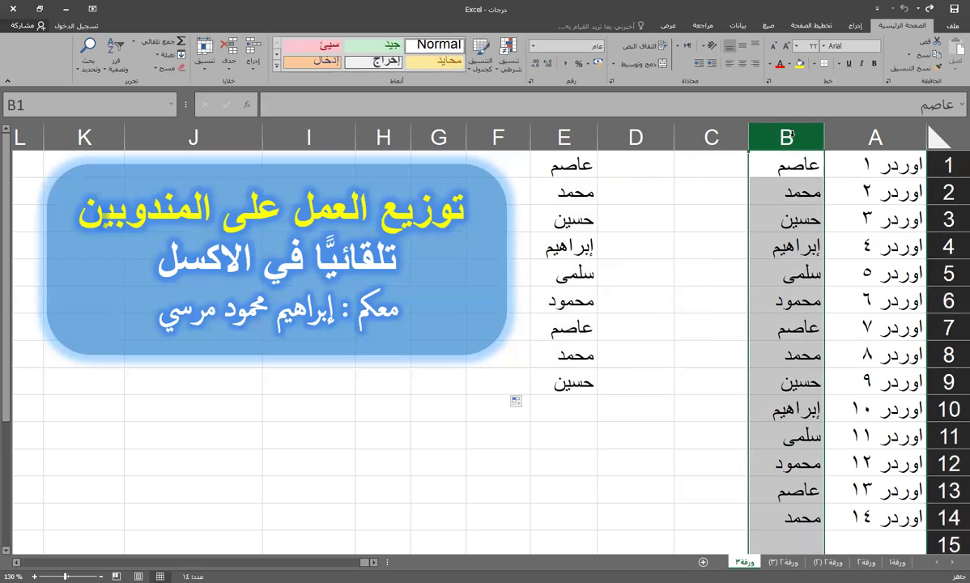
click(509, 61)
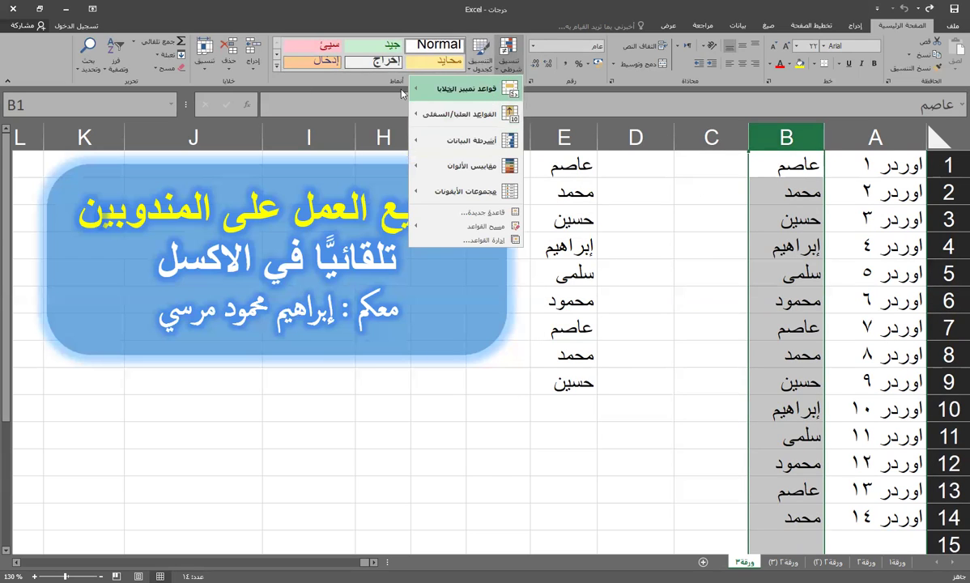
mouse_move(462, 91)
click(368, 170)
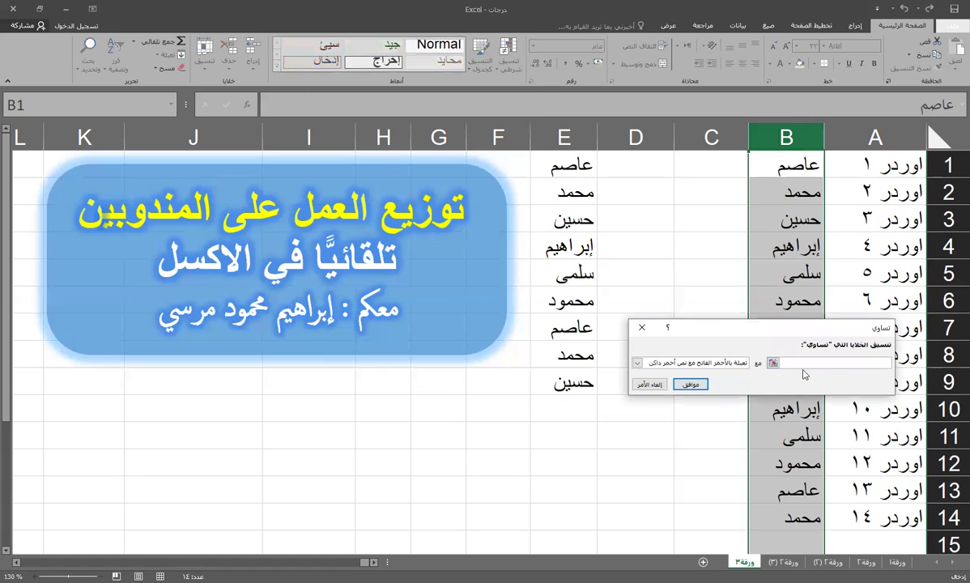
drag(815, 332, 421, 388)
click(571, 165)
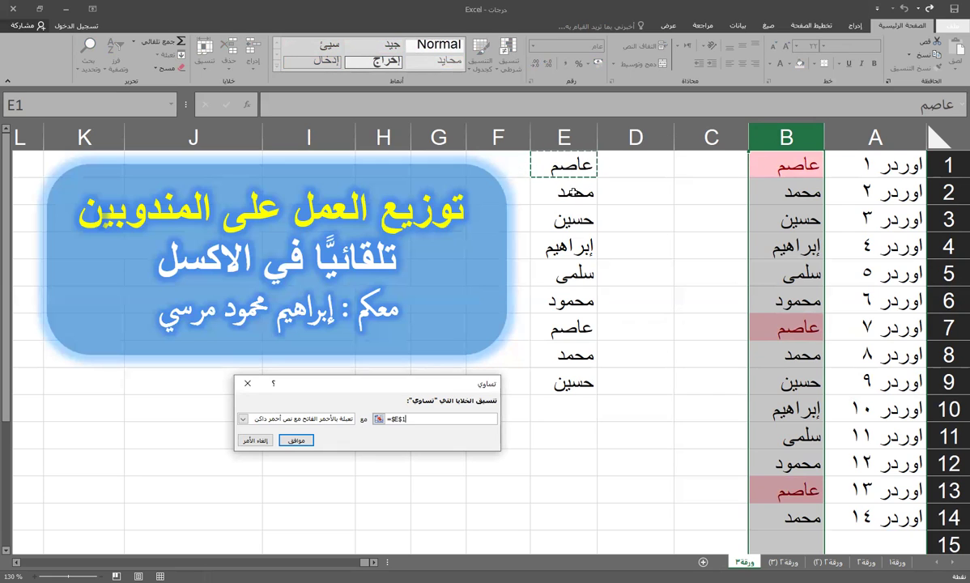
Preview the column B highlight rule against the other names in E2 to E7, and cancel the rule
click(572, 192)
click(568, 219)
click(569, 253)
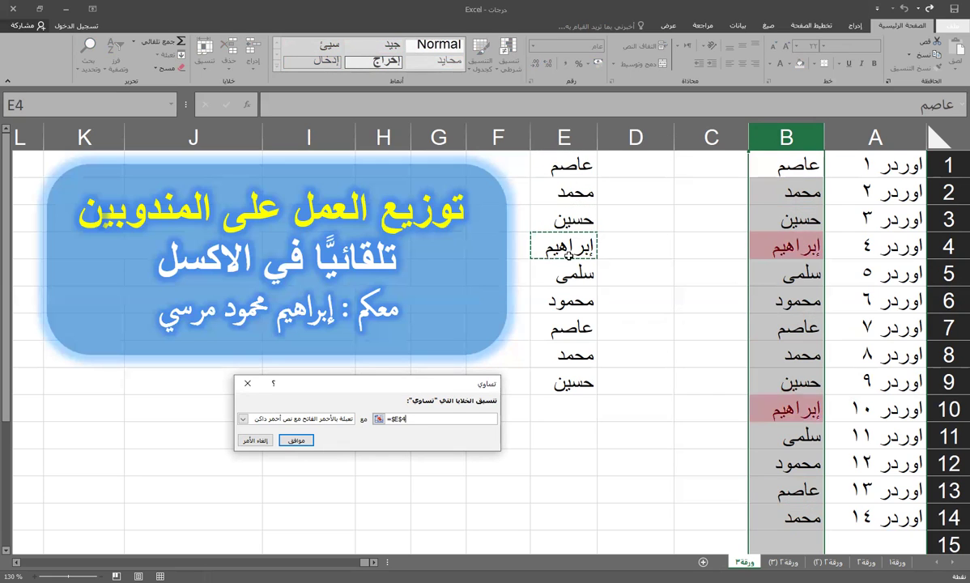
click(569, 273)
click(571, 300)
click(570, 327)
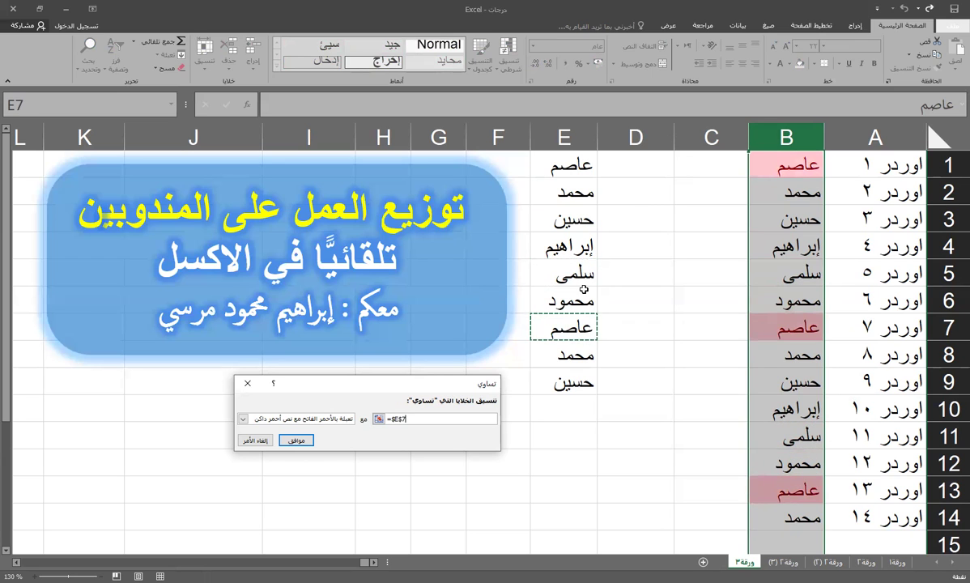
click(571, 276)
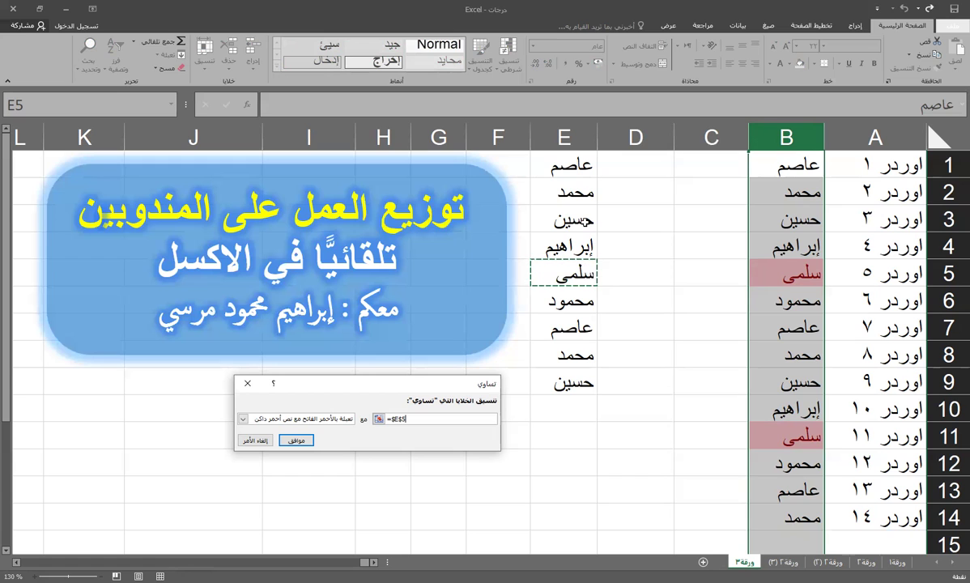
key(Escape)
Clear the filled names from E1:E10
click(634, 325)
drag(565, 408, 575, 167)
key(Delete)
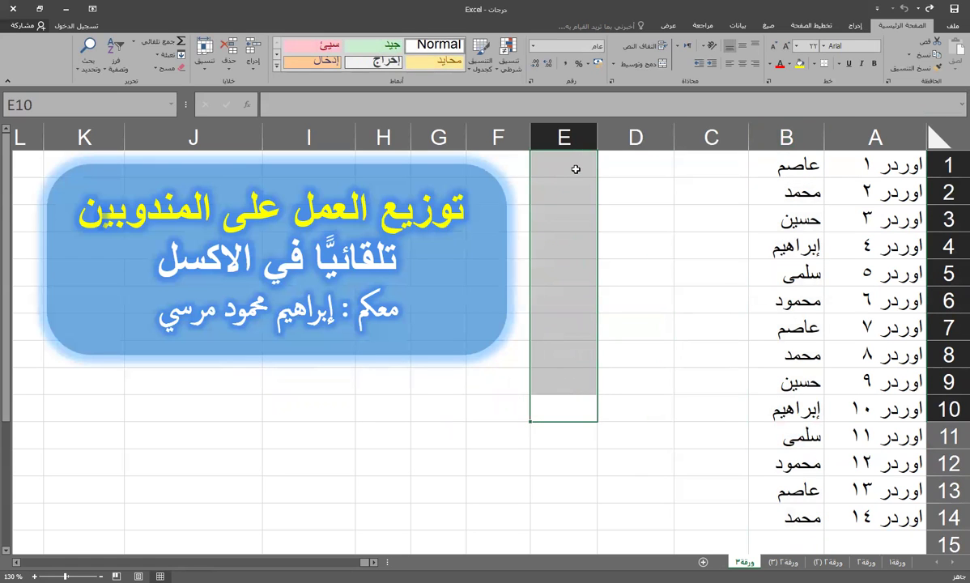
Fill the custom list sideways from B3 into C3
click(801, 202)
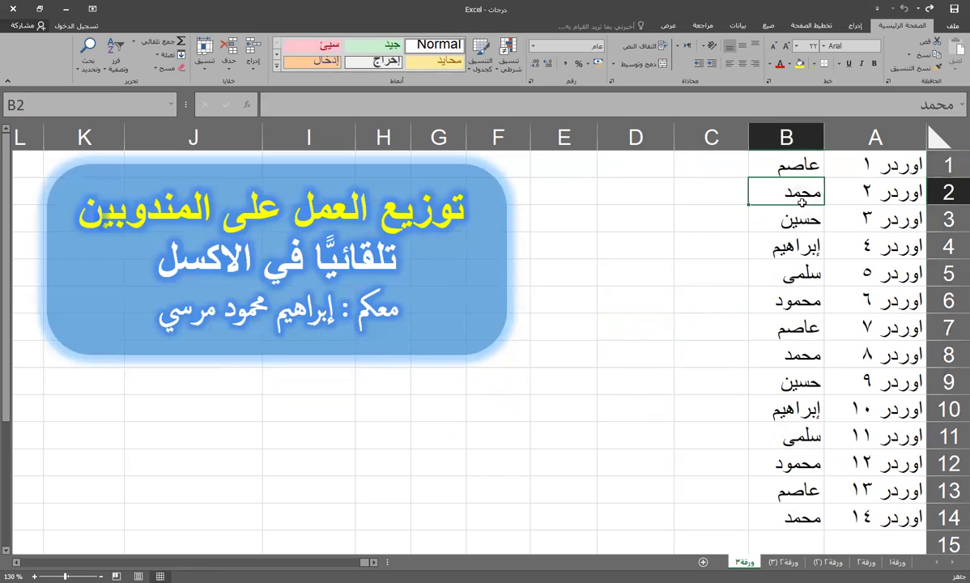
click(751, 221)
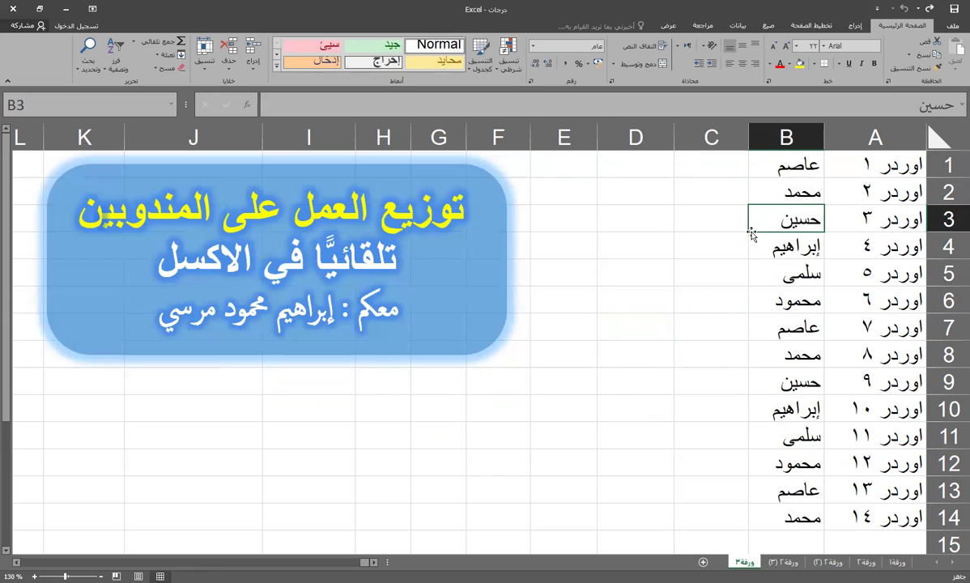
drag(749, 232, 704, 234)
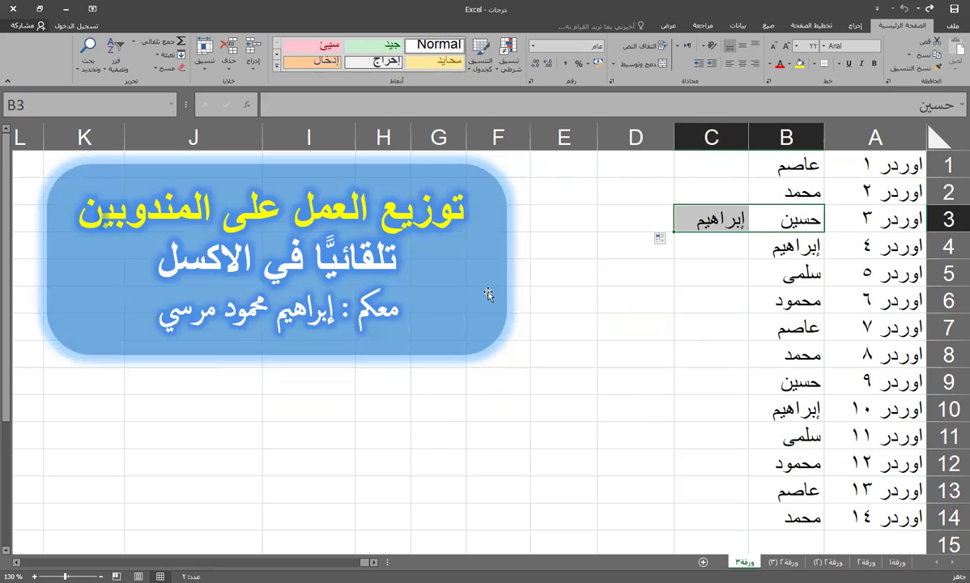
click(687, 345)
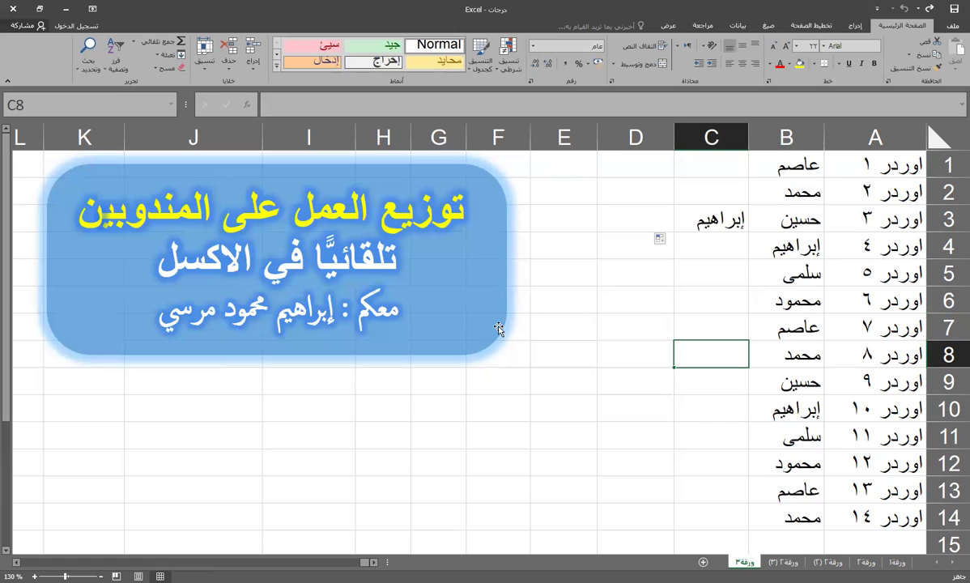
click(639, 381)
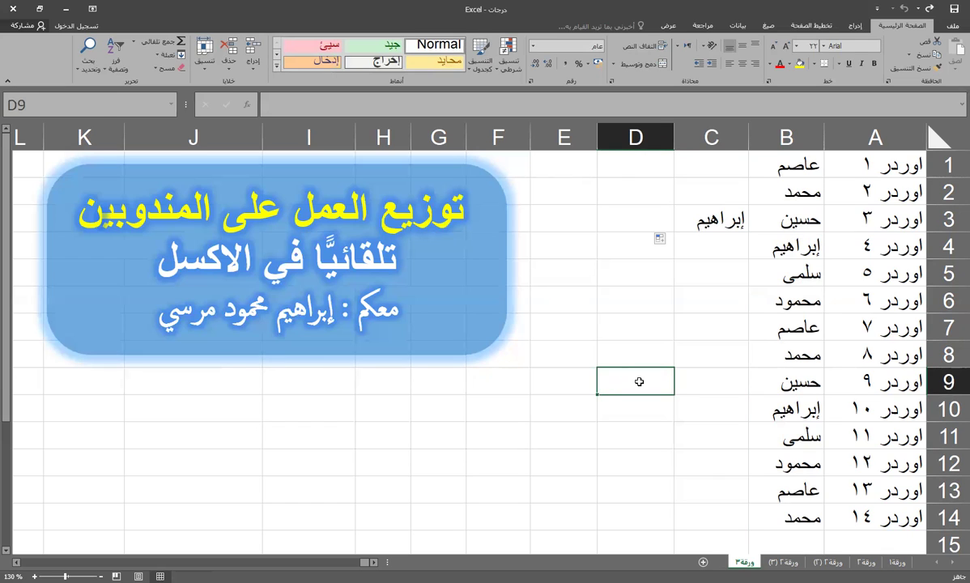
drag(743, 512, 752, 194)
click(627, 296)
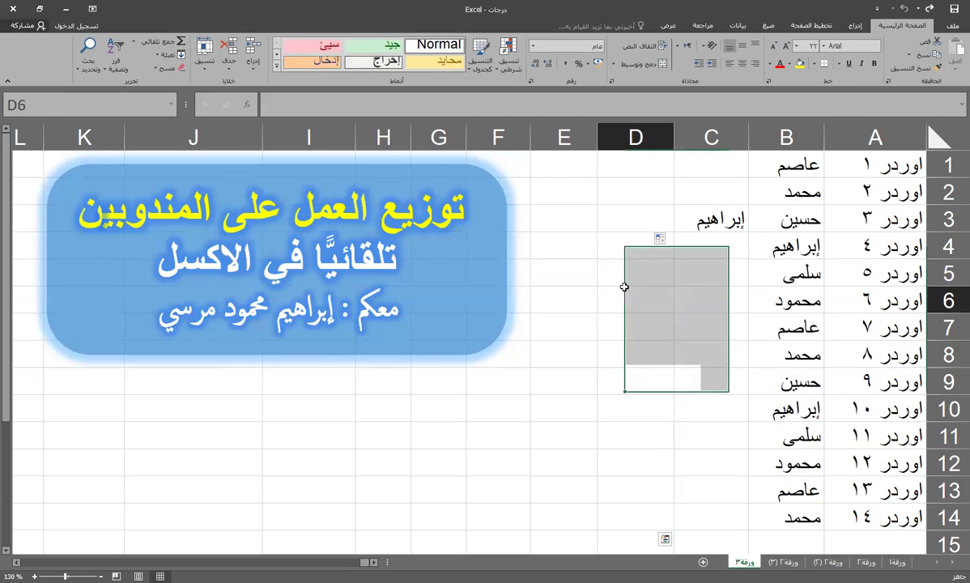
Open the custom lists editor from the advanced Excel options and select the list of six representative names
click(952, 10)
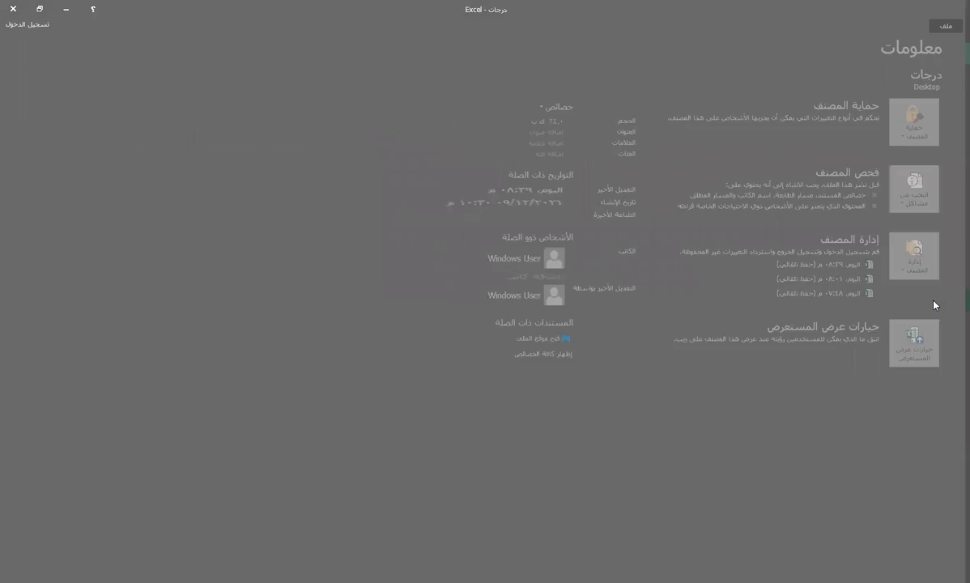
click(937, 301)
click(782, 171)
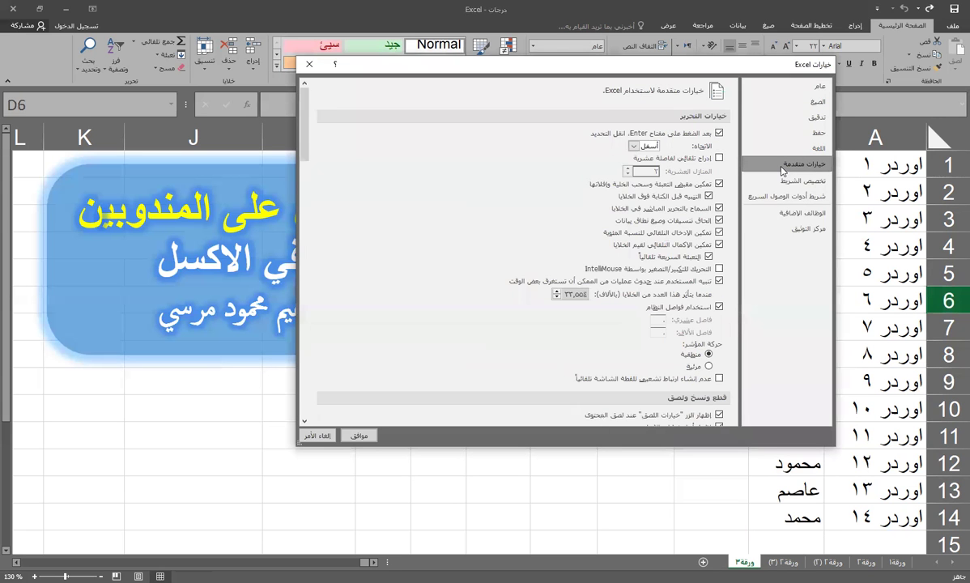
drag(304, 130, 305, 381)
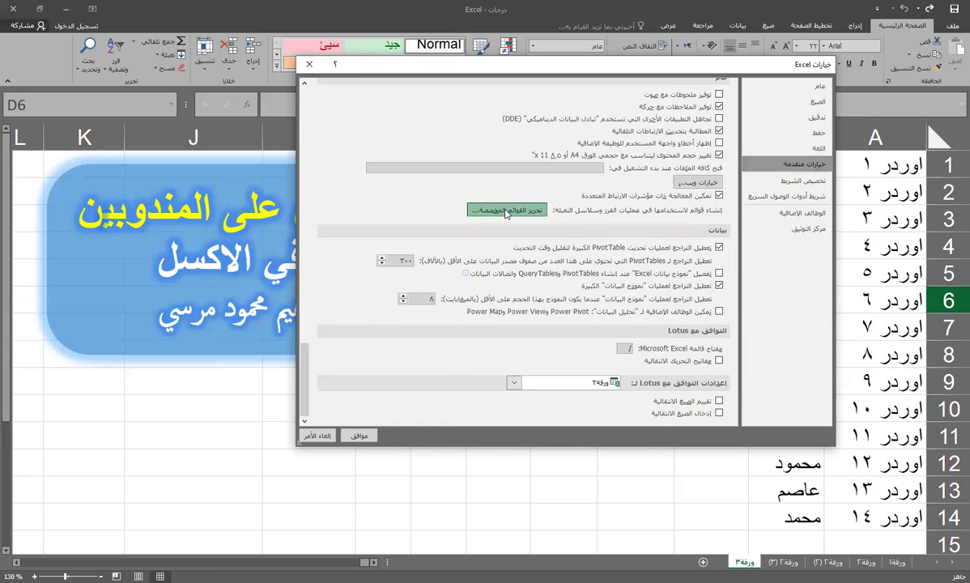
click(506, 212)
click(461, 402)
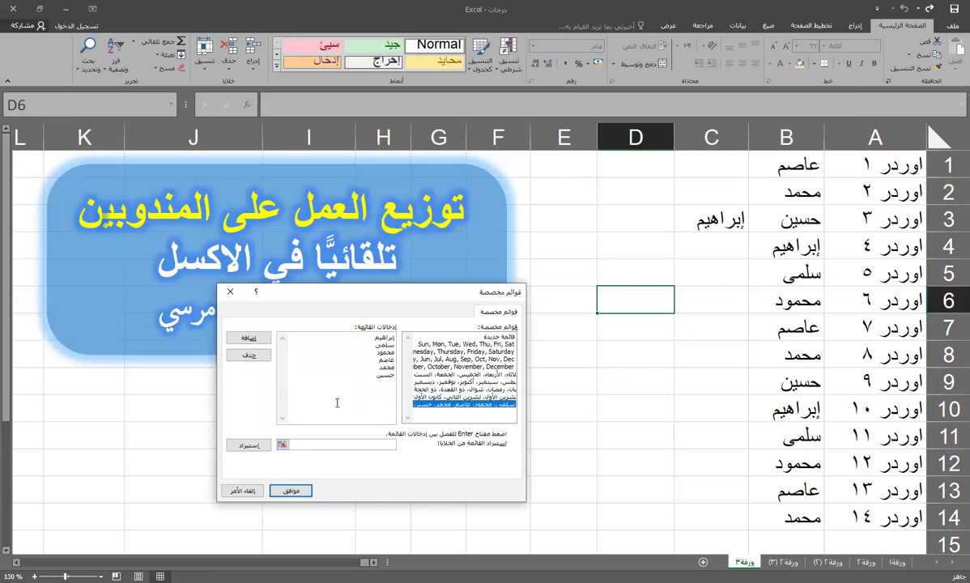
Permanently delete the representatives' custom list and apply the options
click(235, 354)
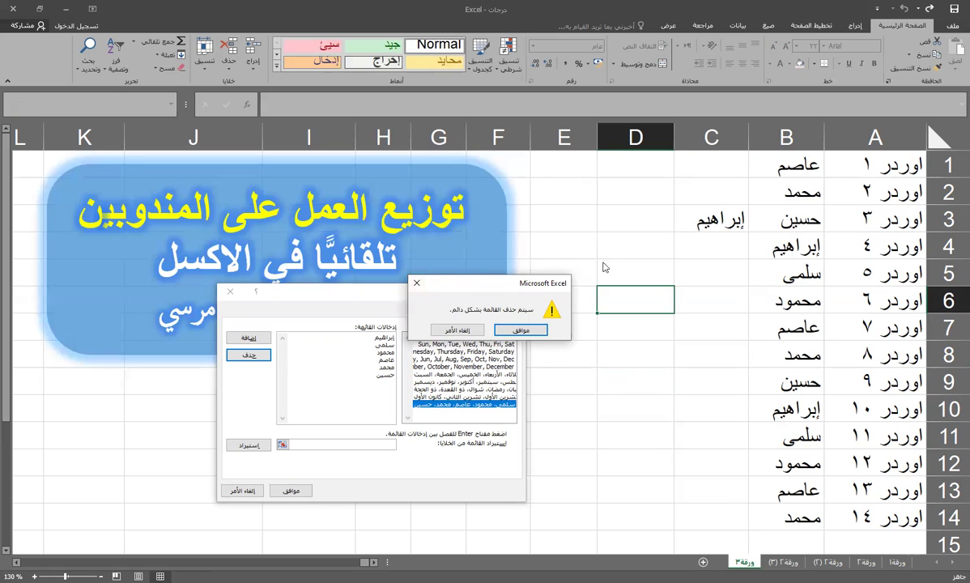
drag(497, 283, 603, 260)
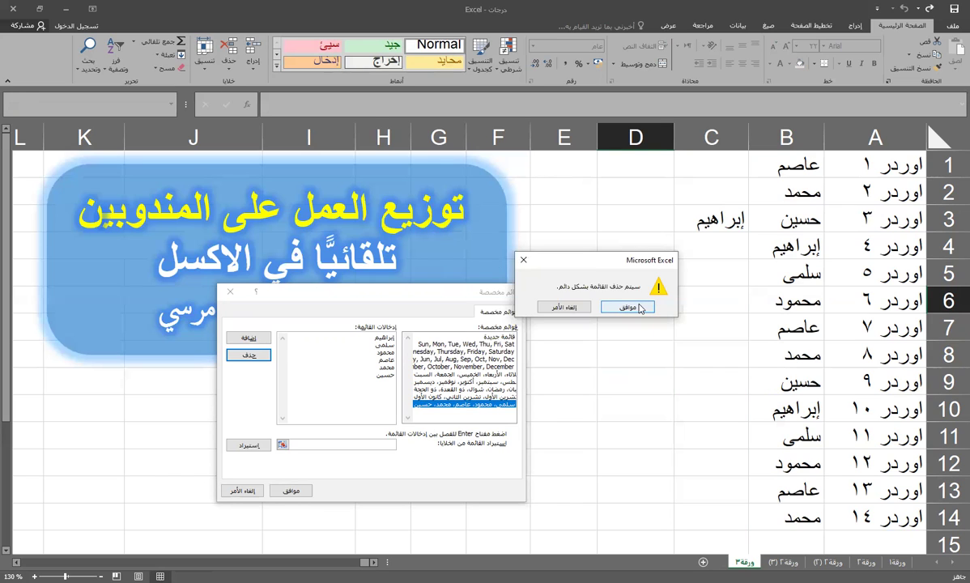
click(638, 307)
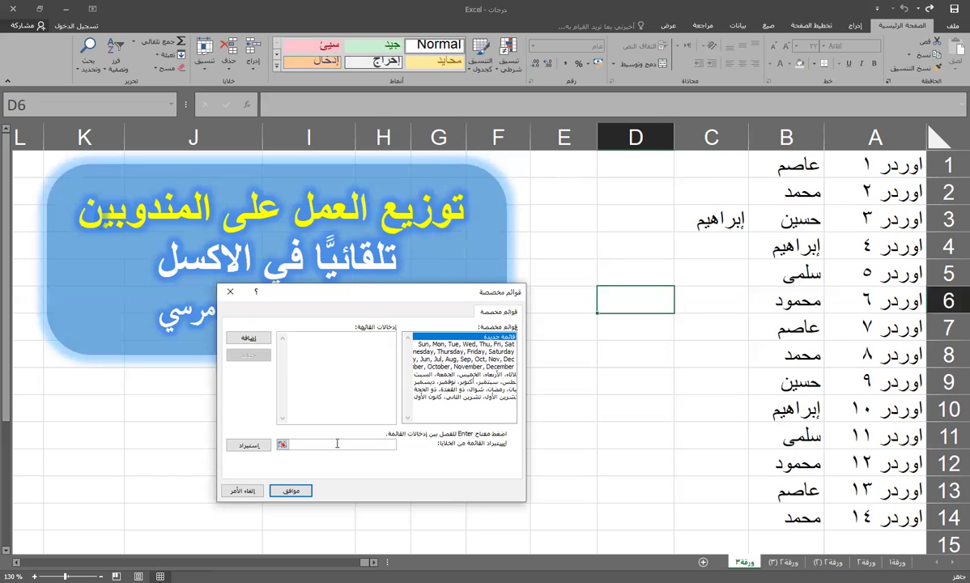
click(296, 490)
click(357, 555)
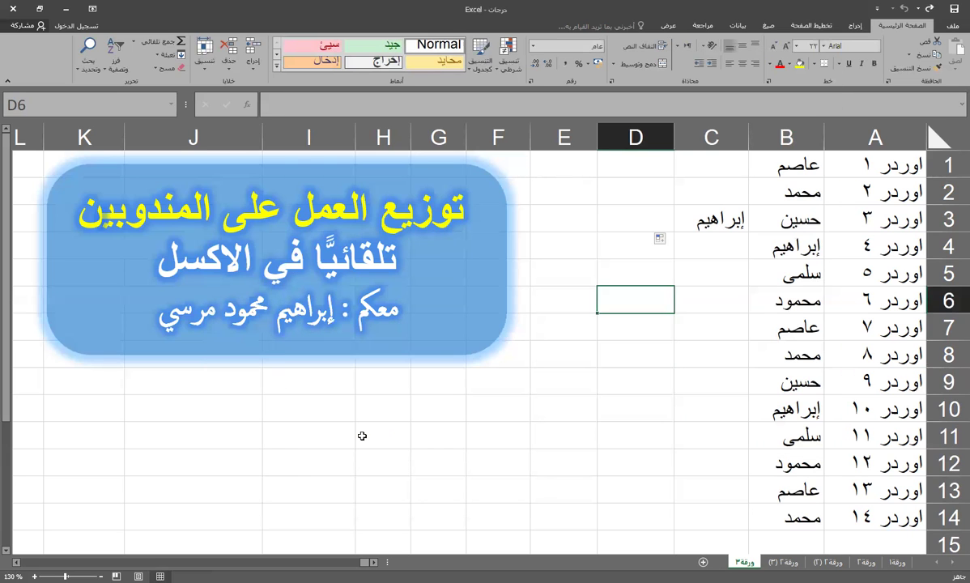
Fill the name in C3 down through C12 and show the available fill options
click(655, 425)
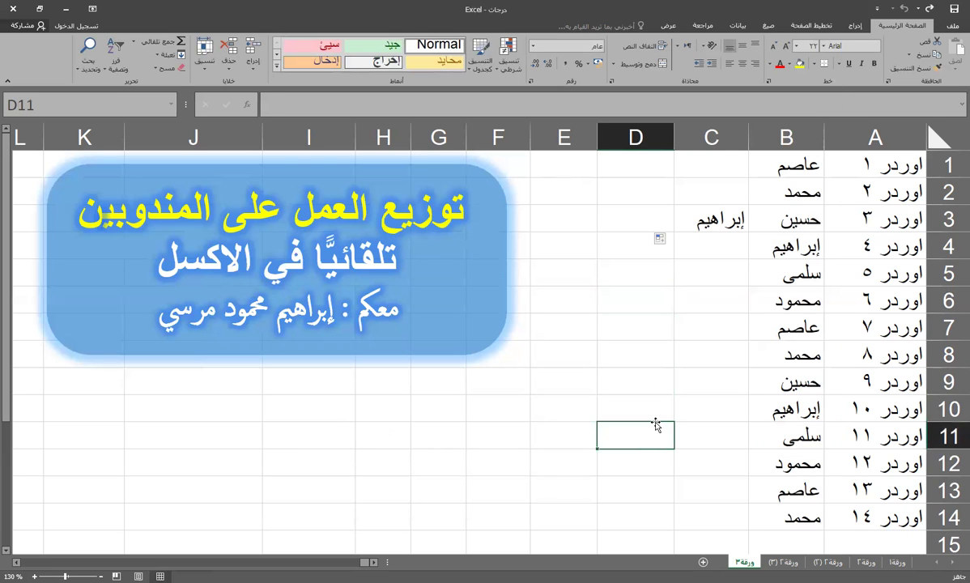
click(677, 211)
drag(672, 235, 680, 477)
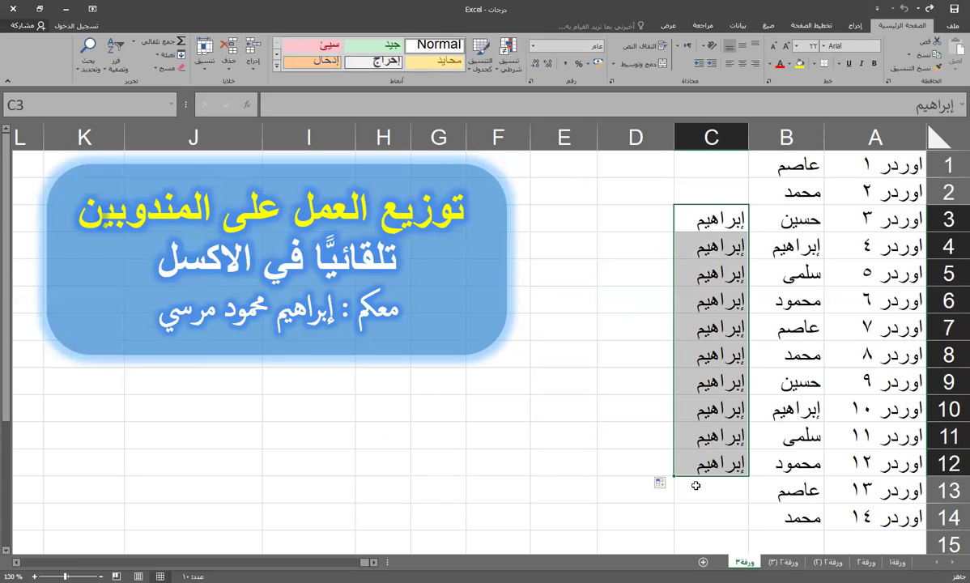
click(659, 483)
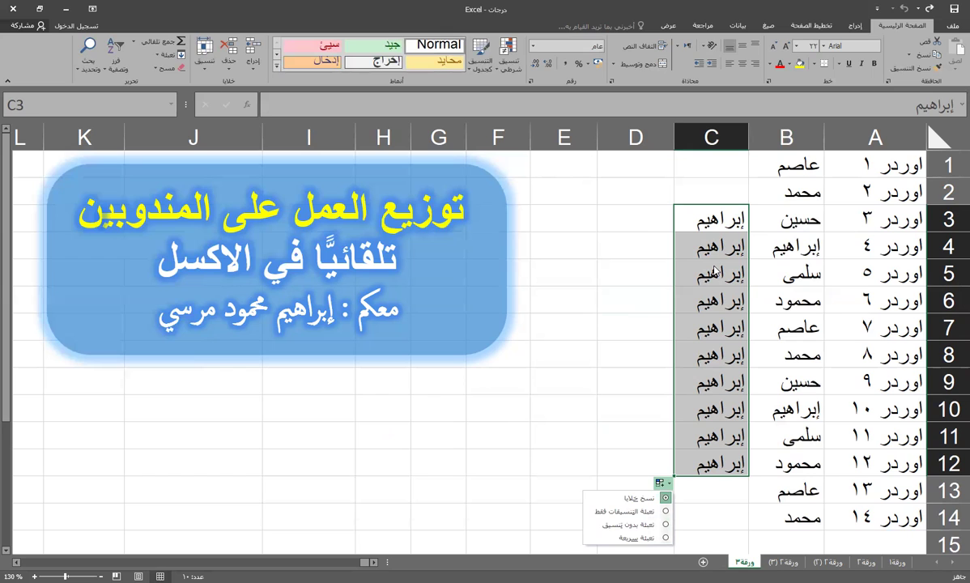
Fill the name in B1 sideways through E1, and view the fill options without changing the fill type
click(761, 164)
drag(752, 178, 559, 166)
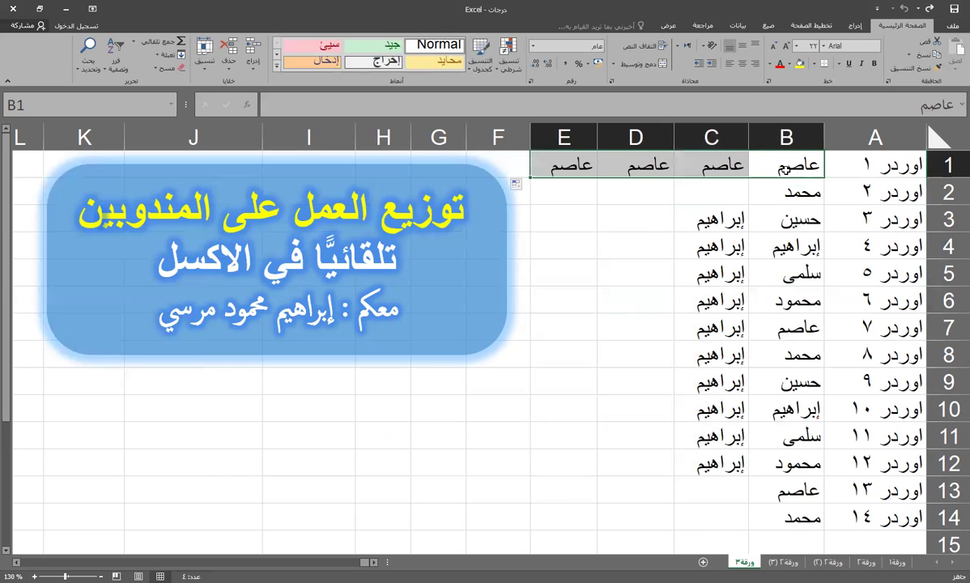
click(516, 185)
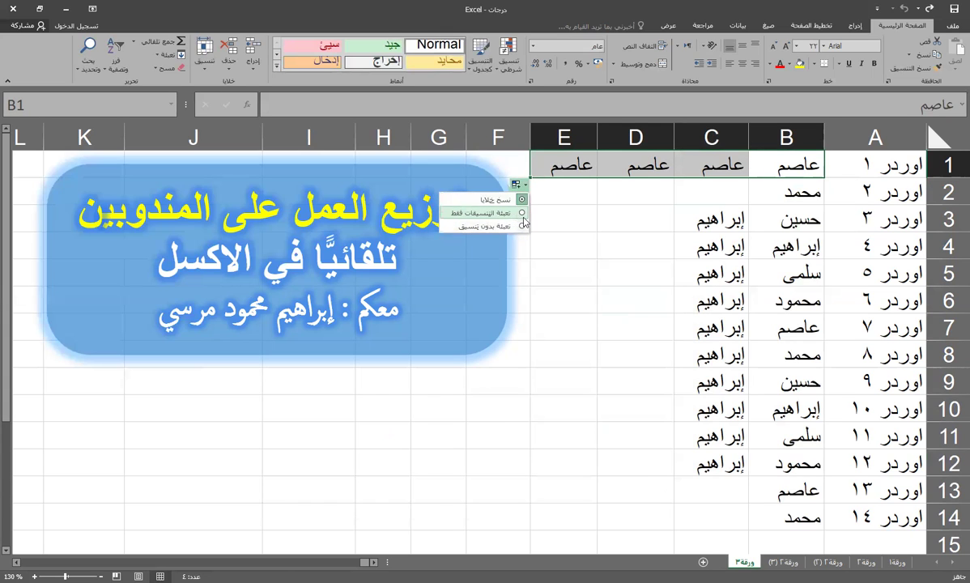
click(633, 346)
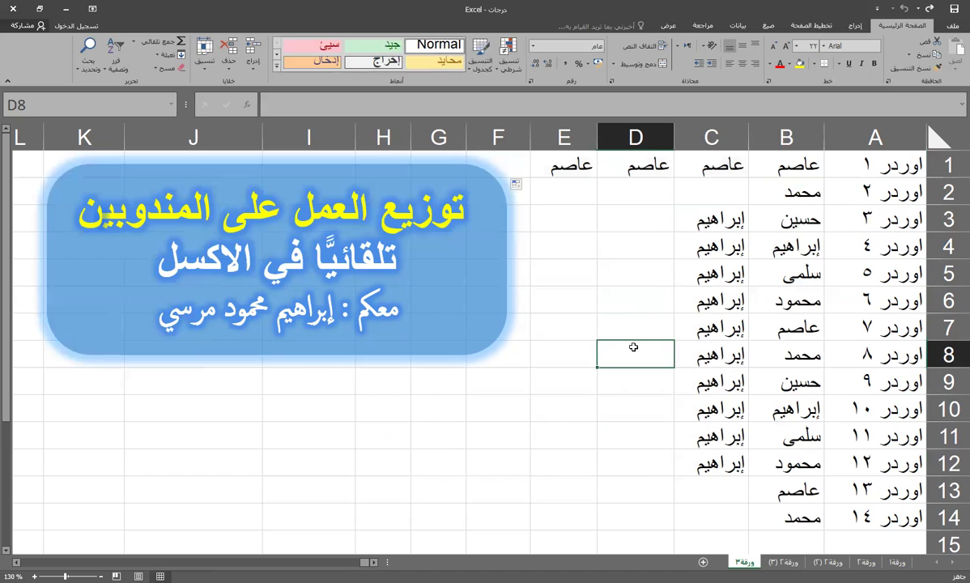